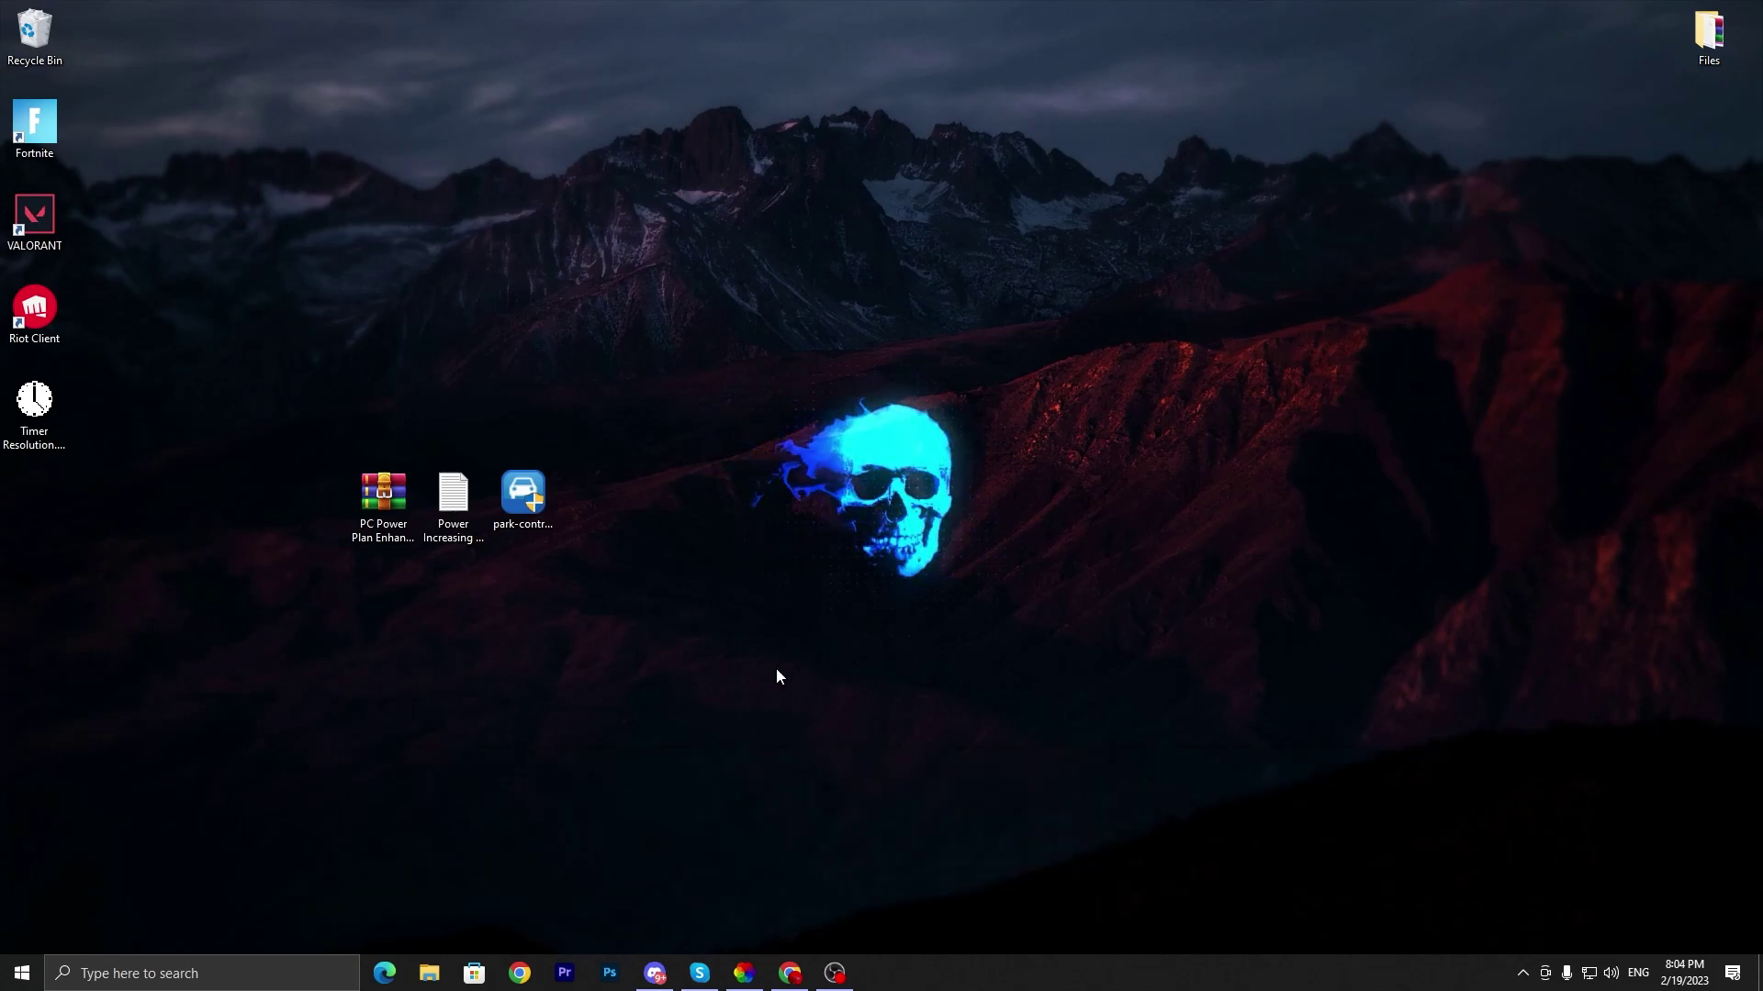
Search the UPTO Packs site for 'power plan'.
left_click(797, 966)
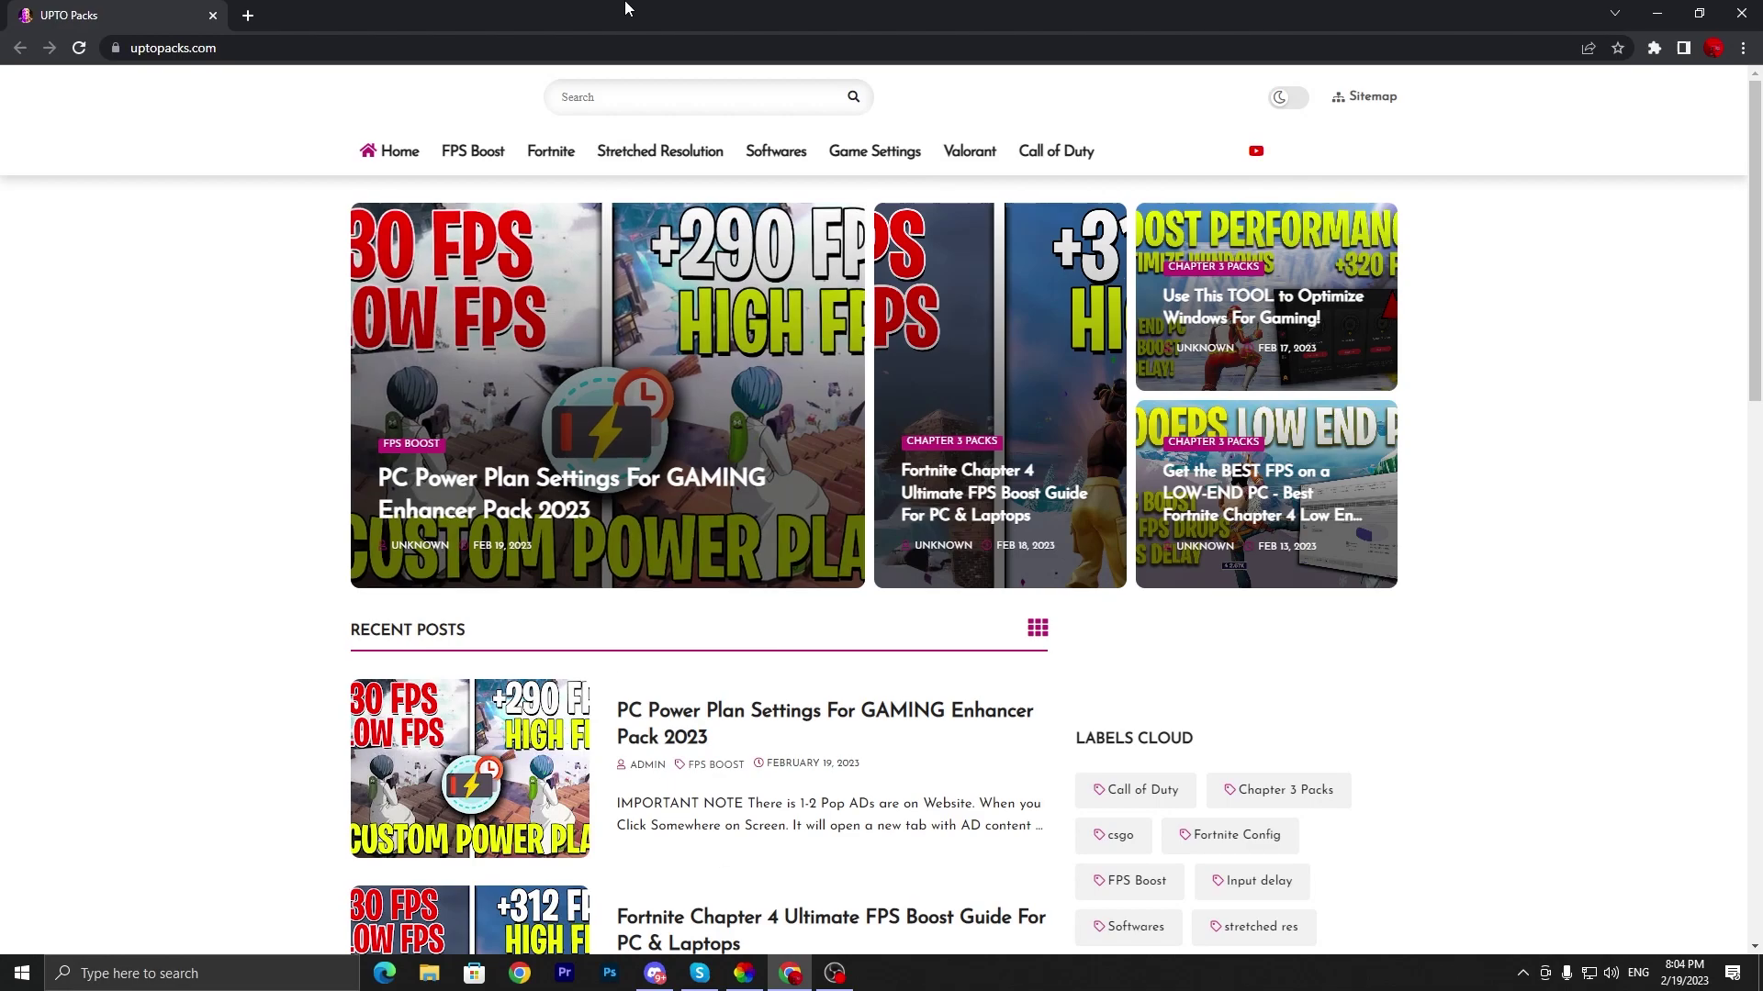
left_click(605, 97)
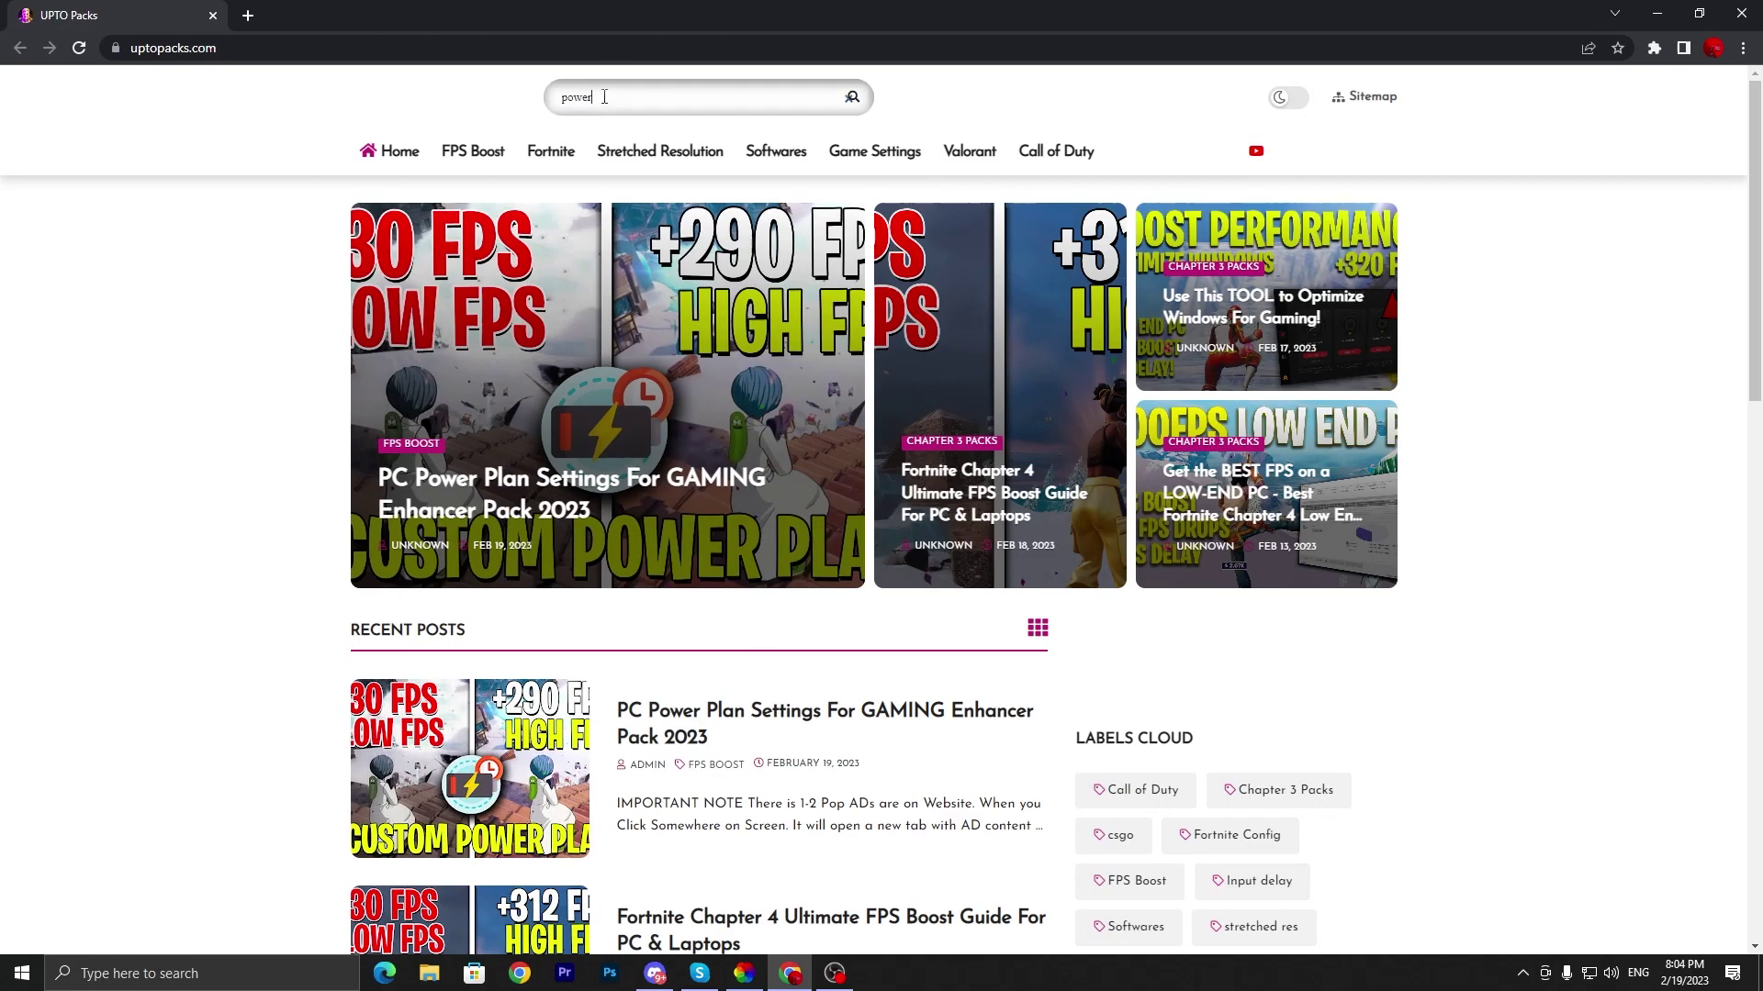
key("Return")
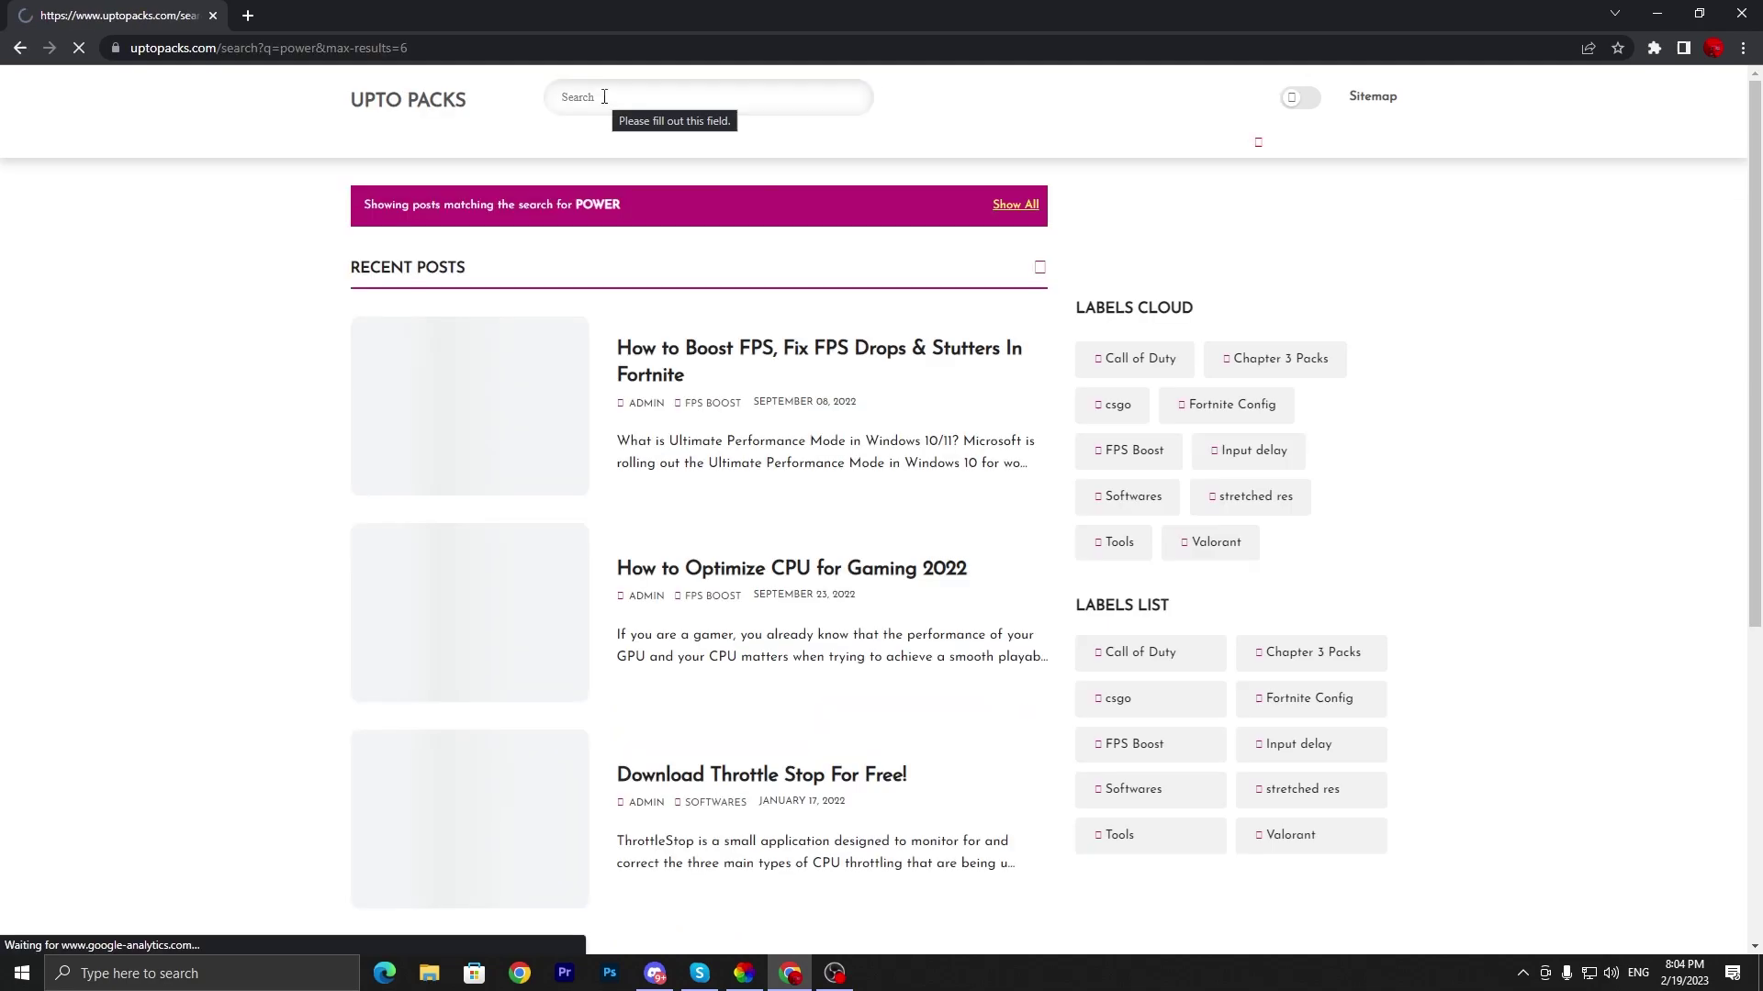
key("alt+Left")
type("p")
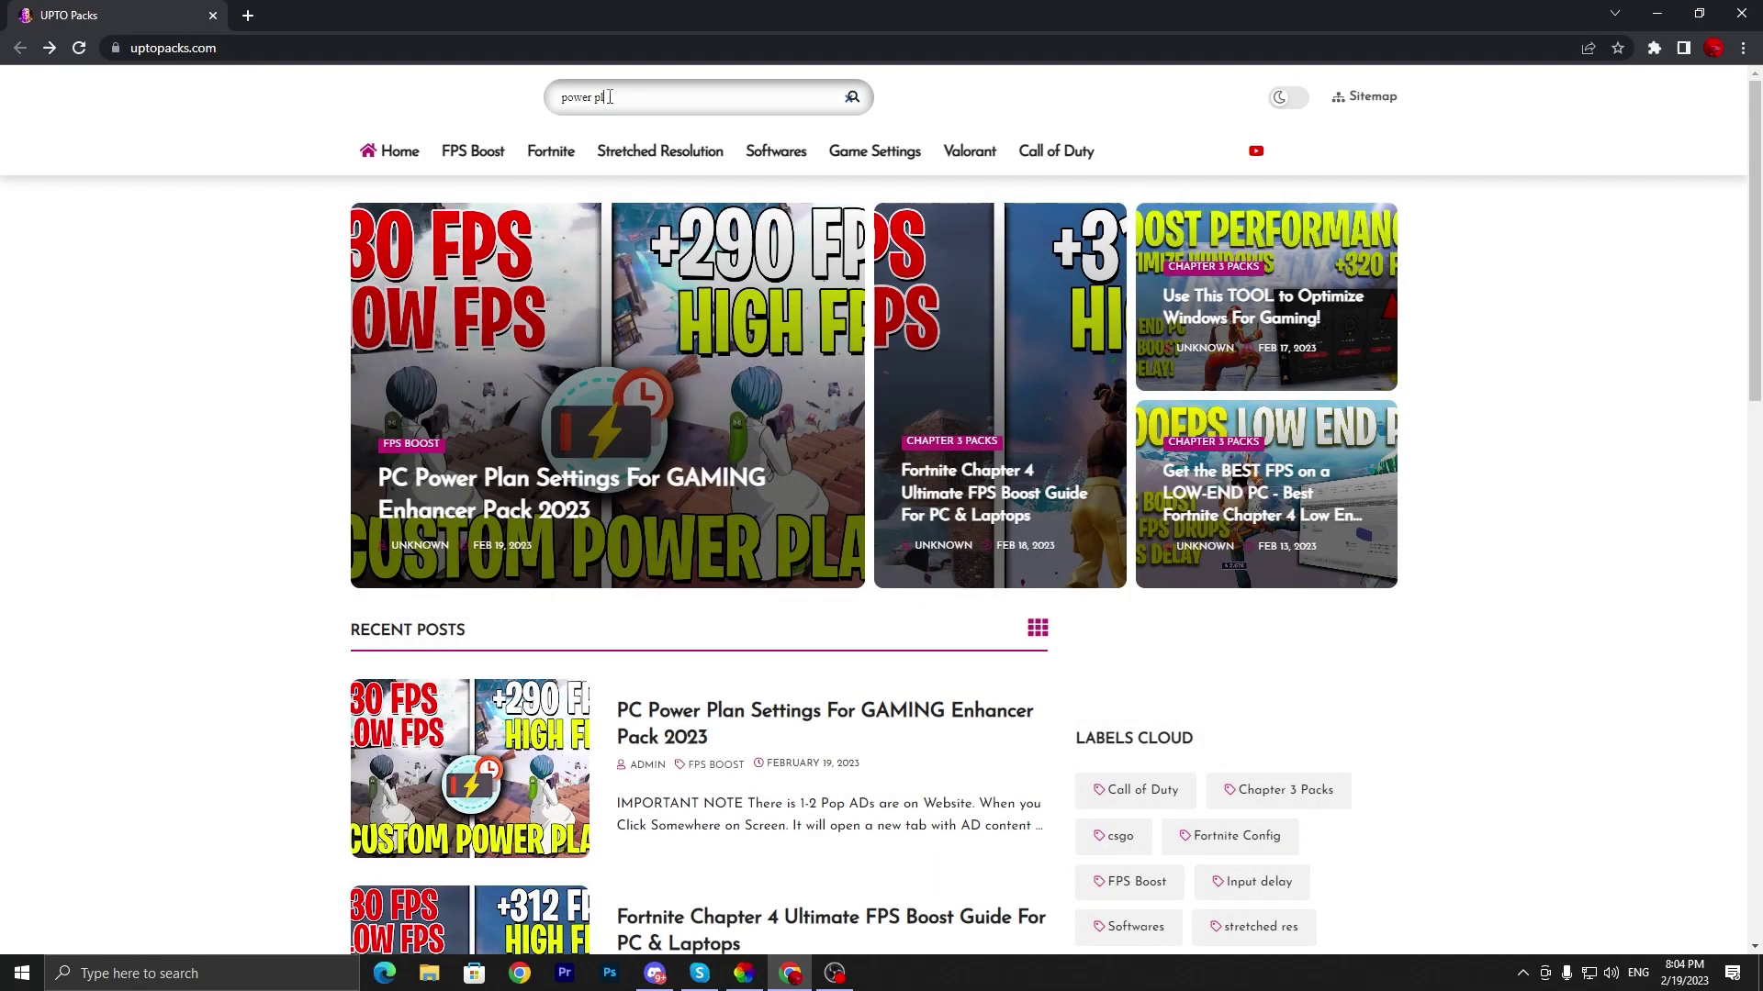
key("Return")
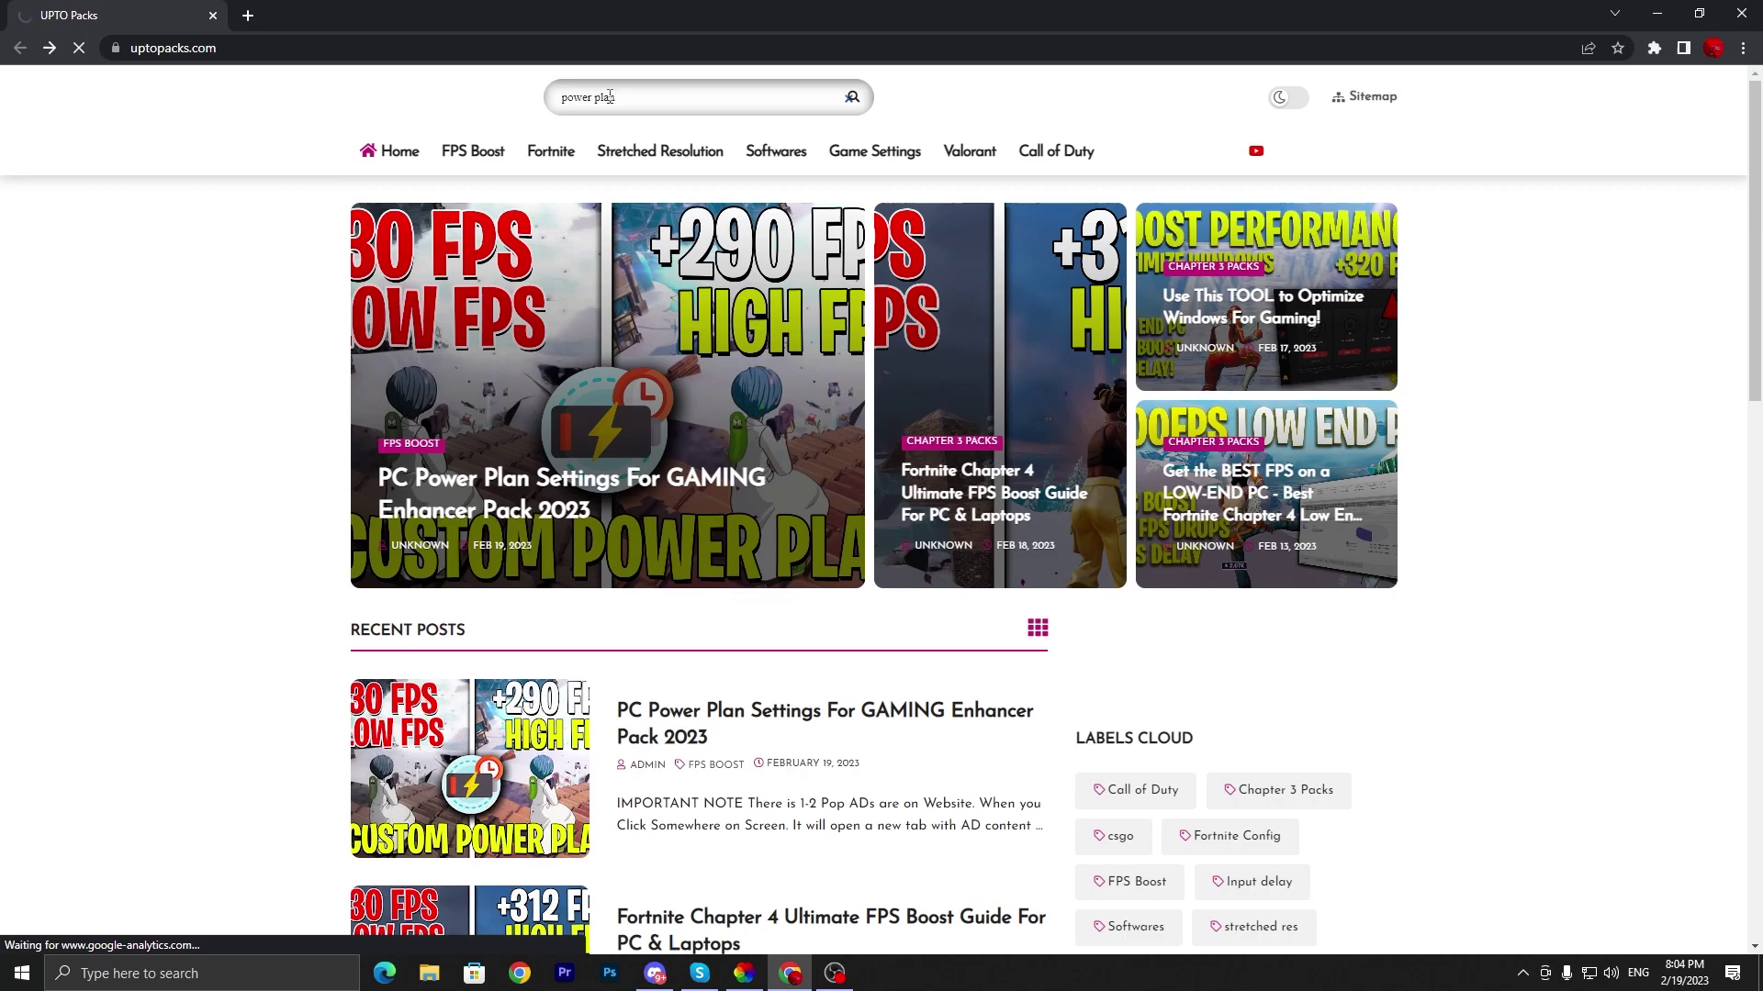
Load more results and open the PC Power Plan Settings For GAMING Enhancer Pack 2023 post.
scroll(597, 372, "down", 6)
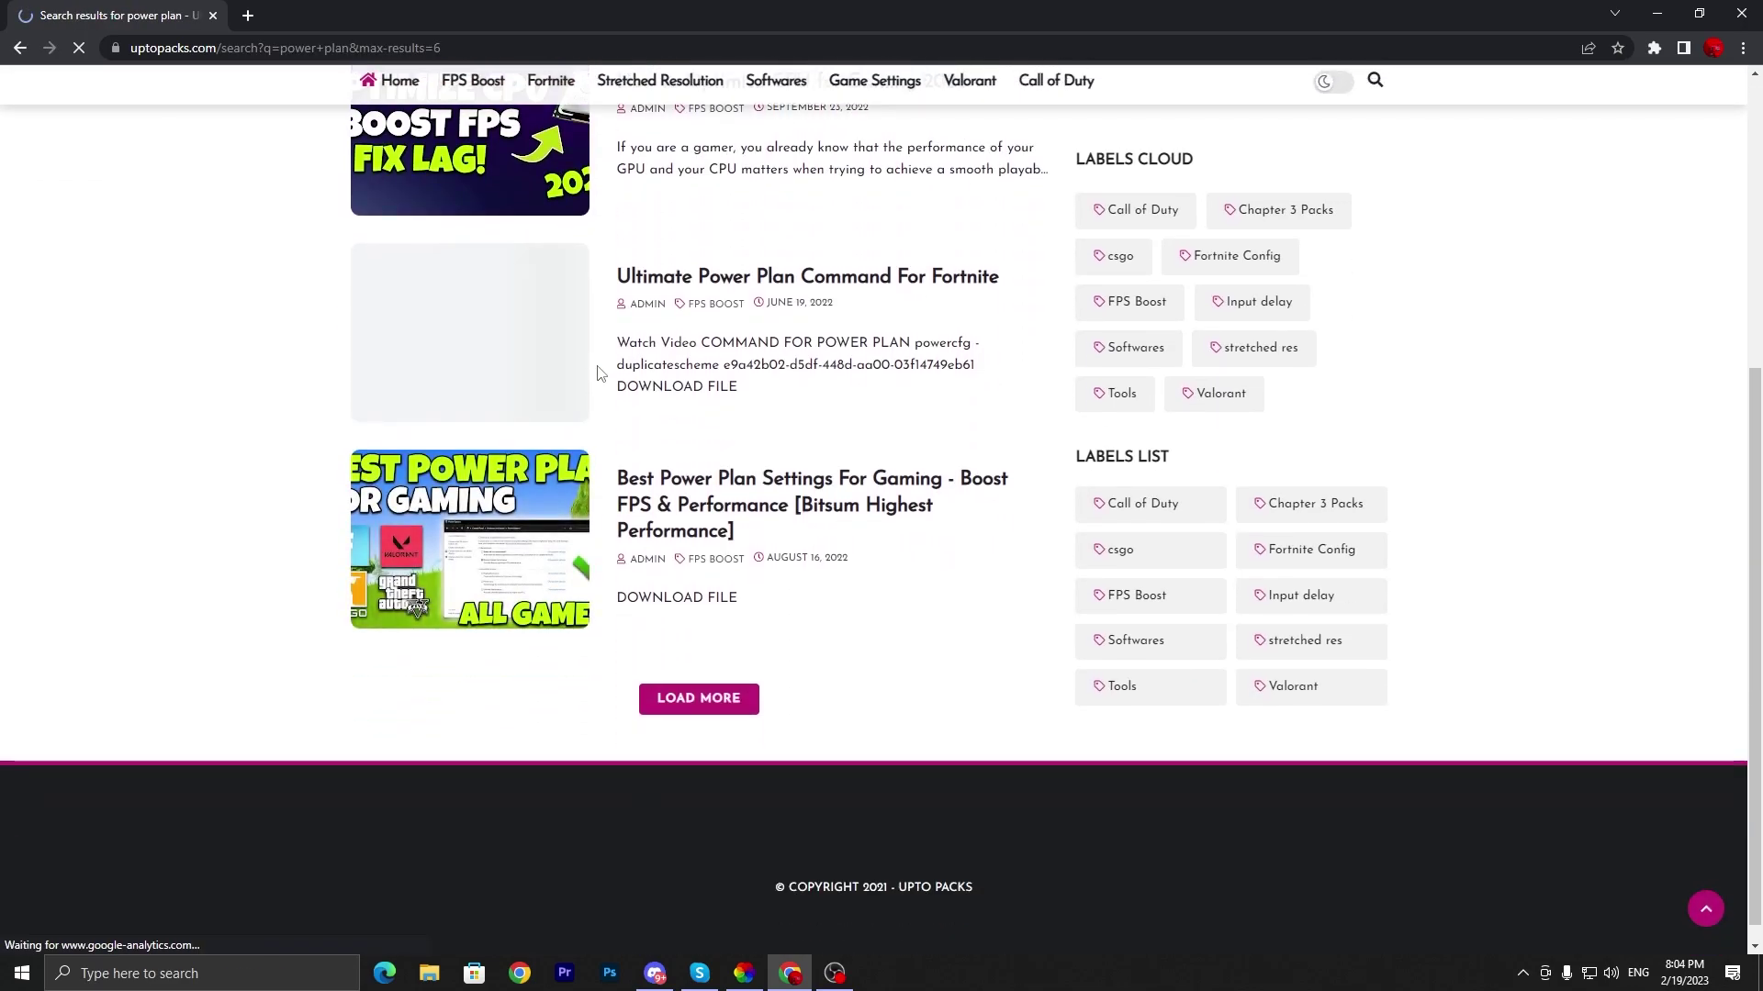
left_click(689, 702)
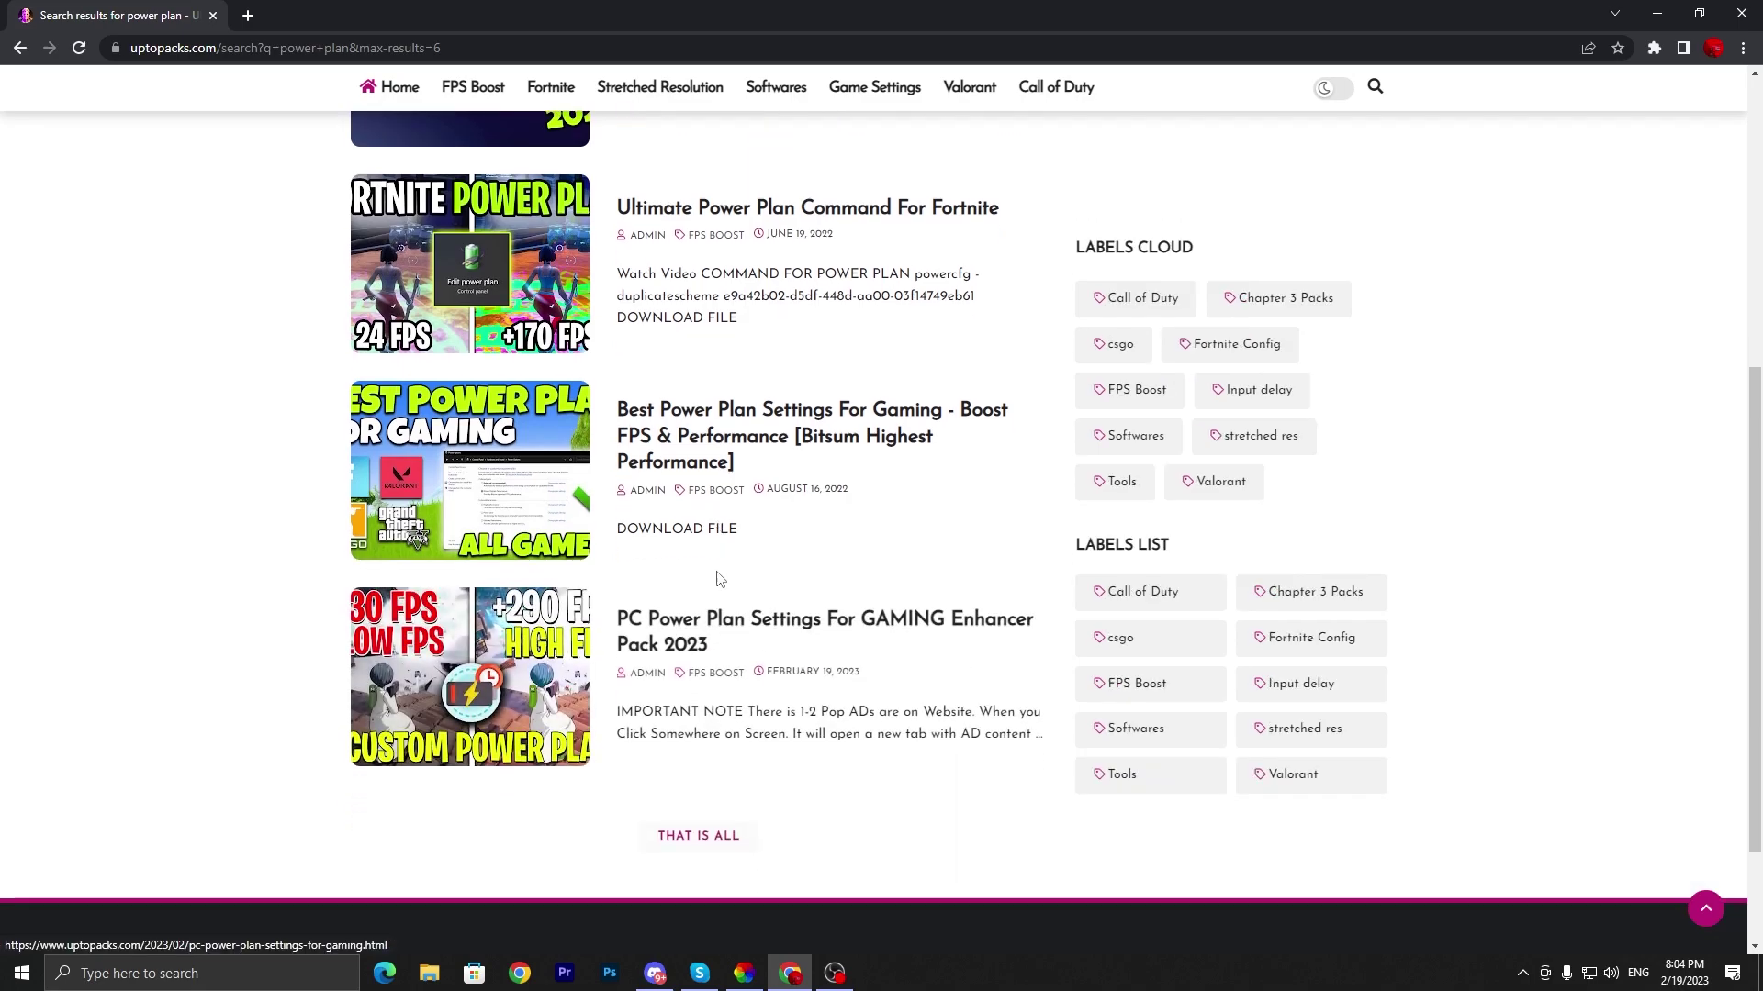
scroll(718, 577, "down", 2)
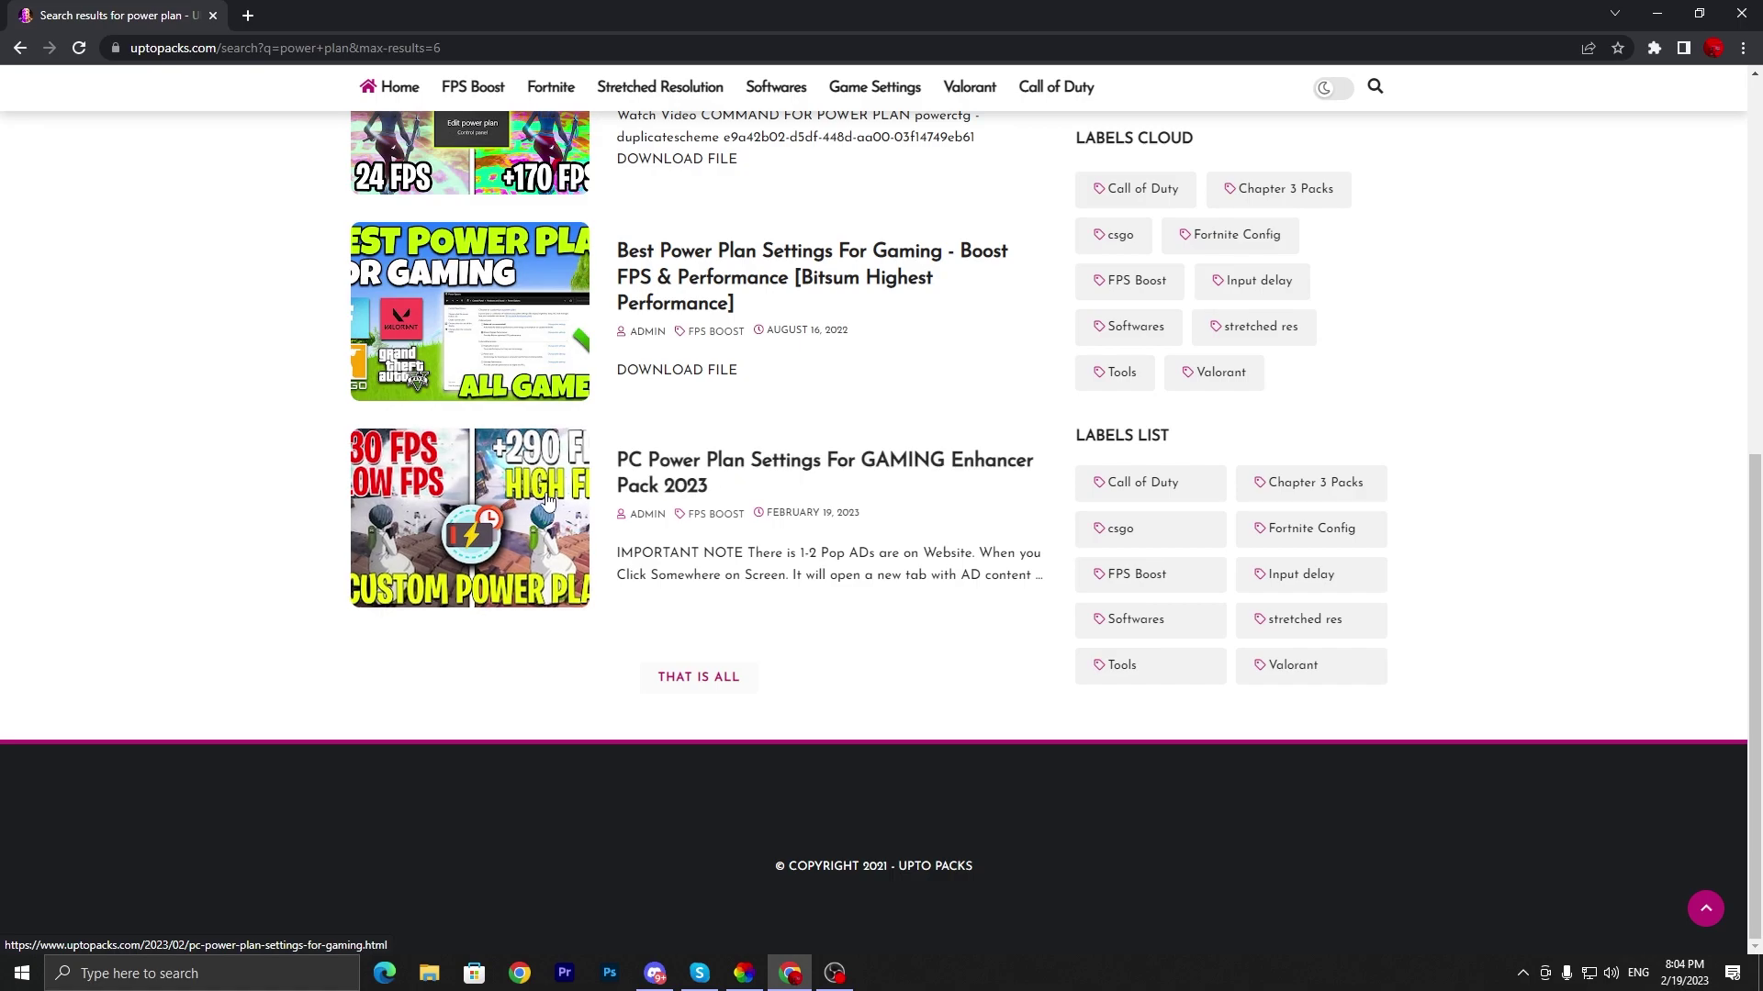
left_click(493, 510)
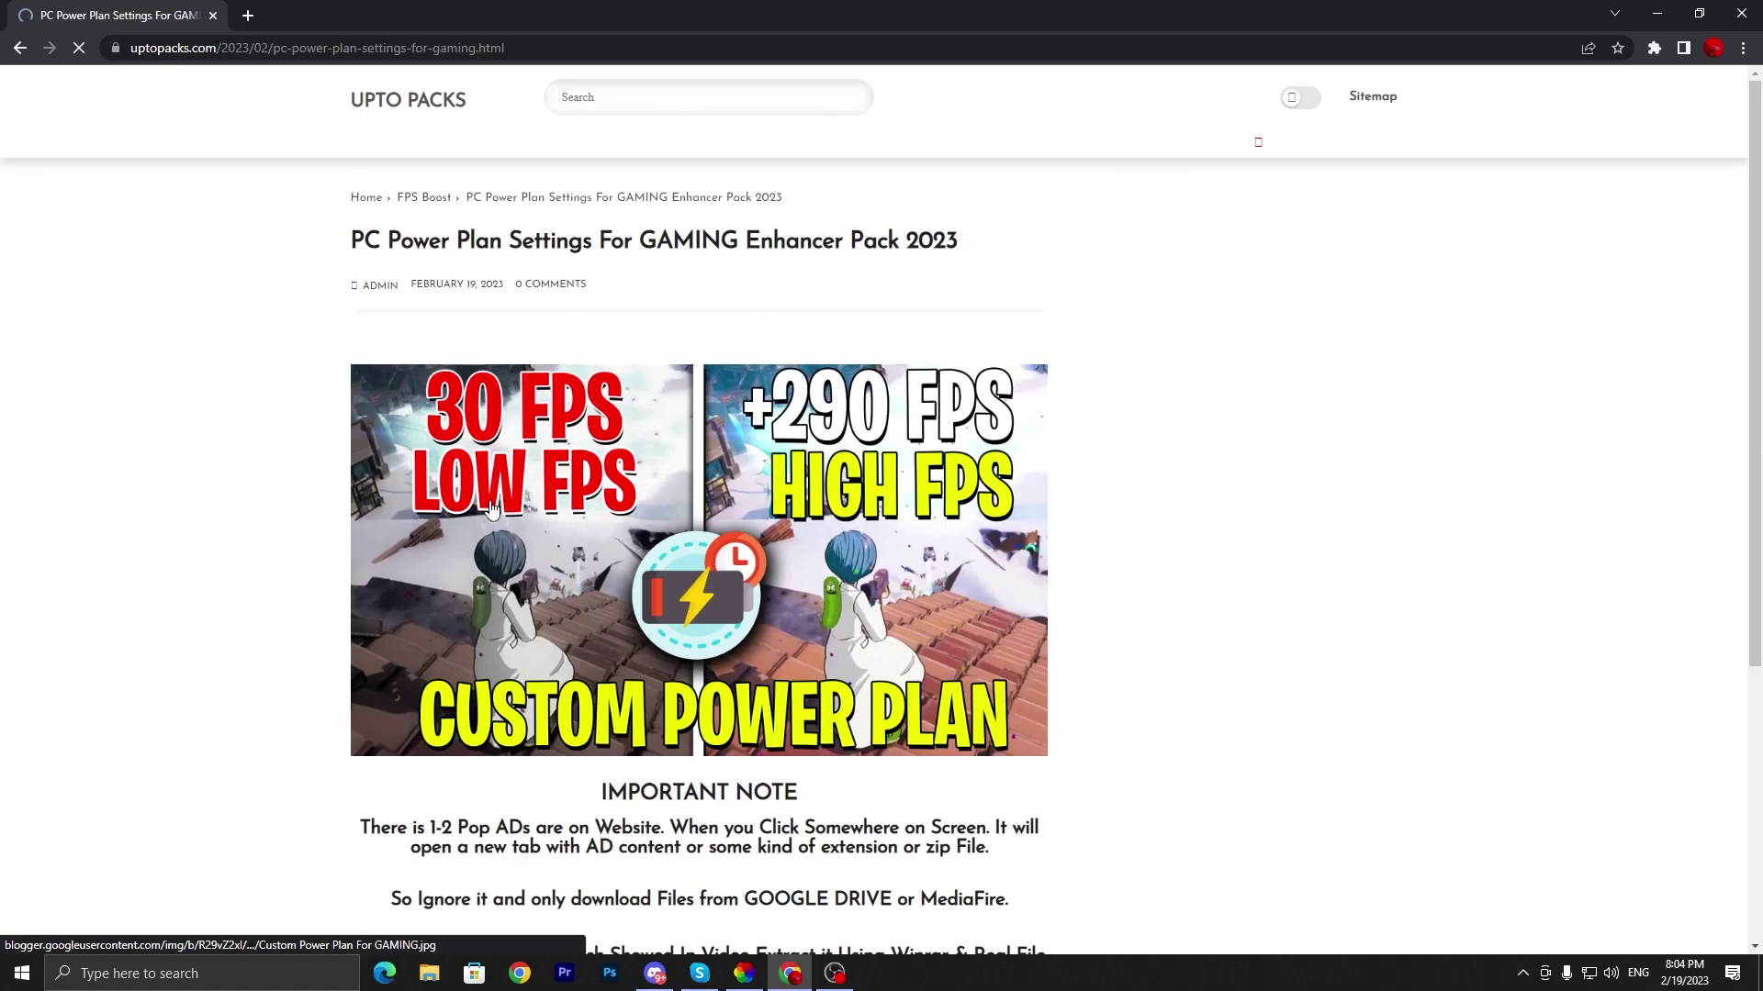
Subscribe on YouTube, close that tab, and unlock the Power Plan For Gaming Enhancer Pack link.
scroll(610, 526, "down", 7)
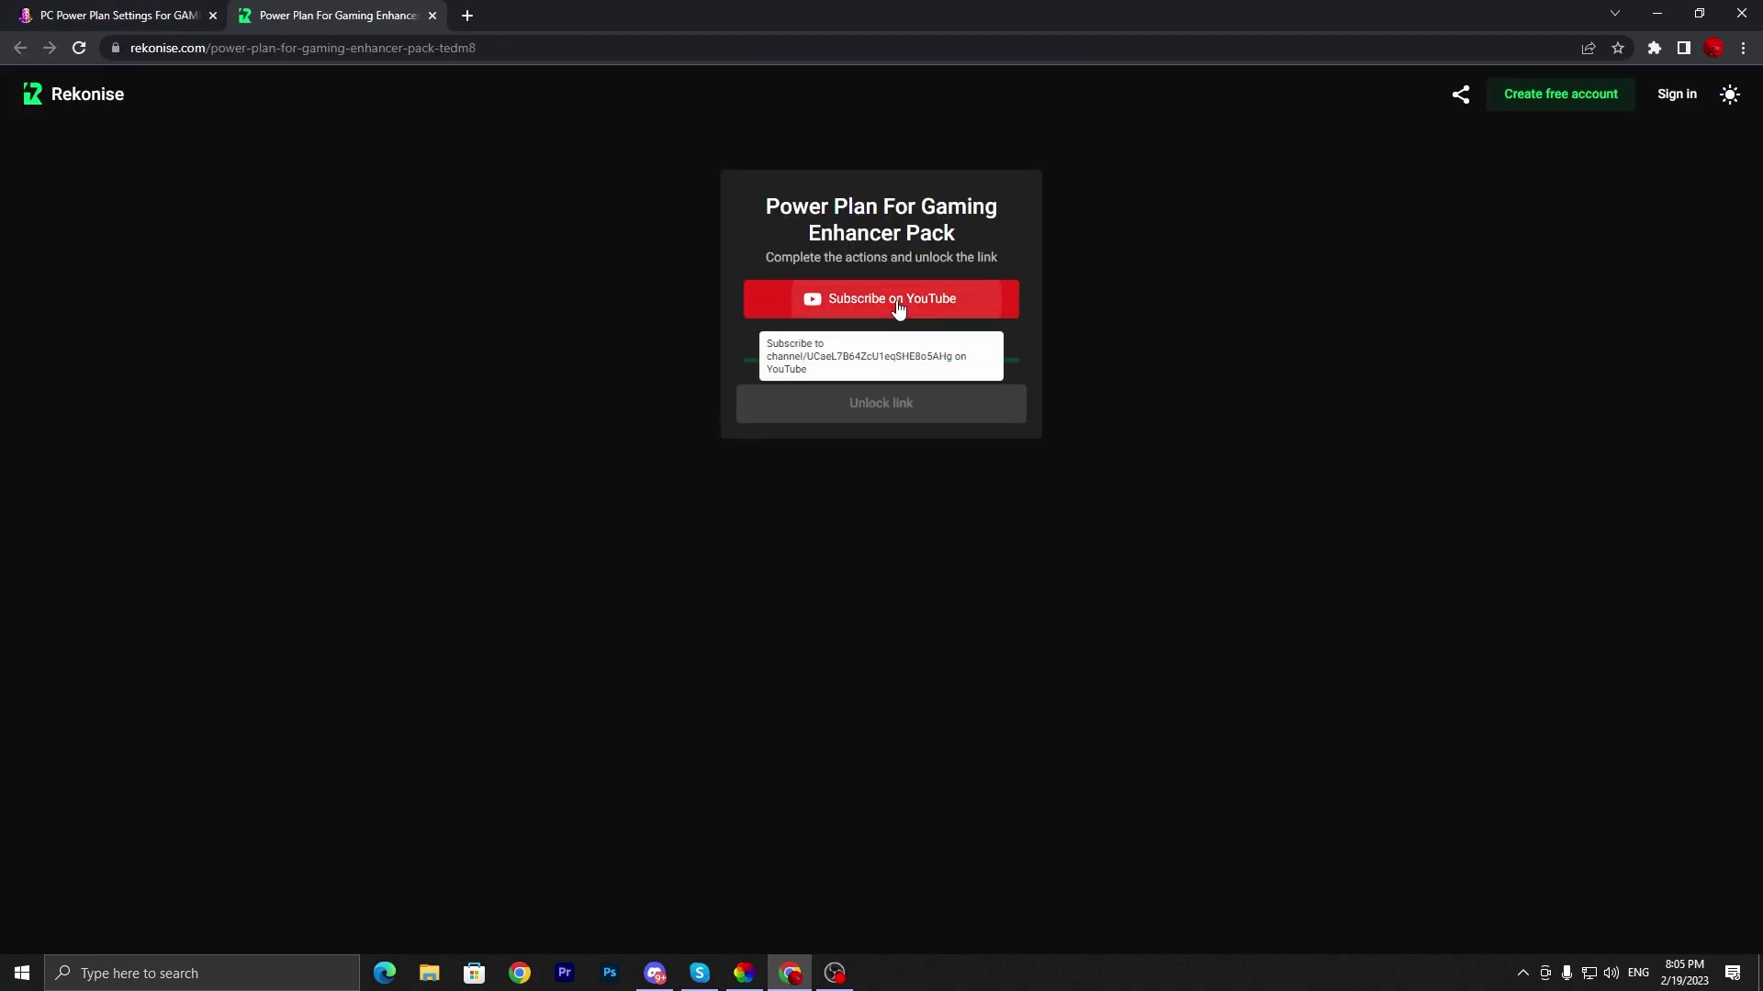
left_click(897, 306)
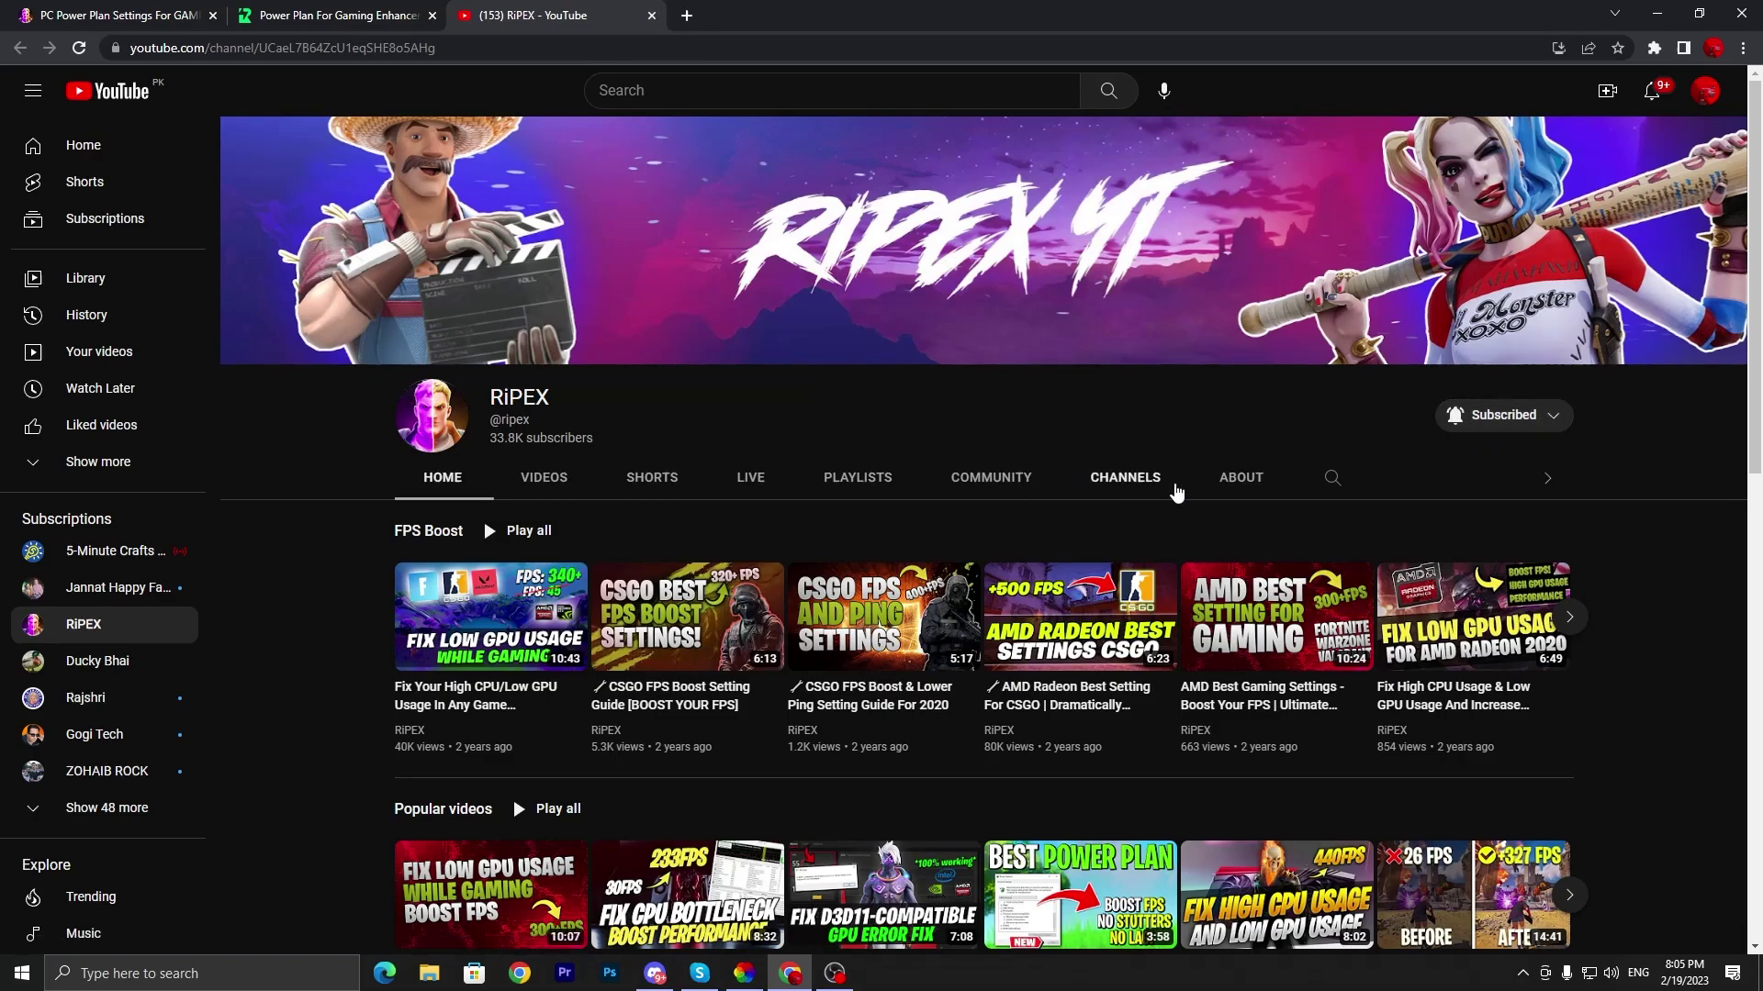
left_click(650, 16)
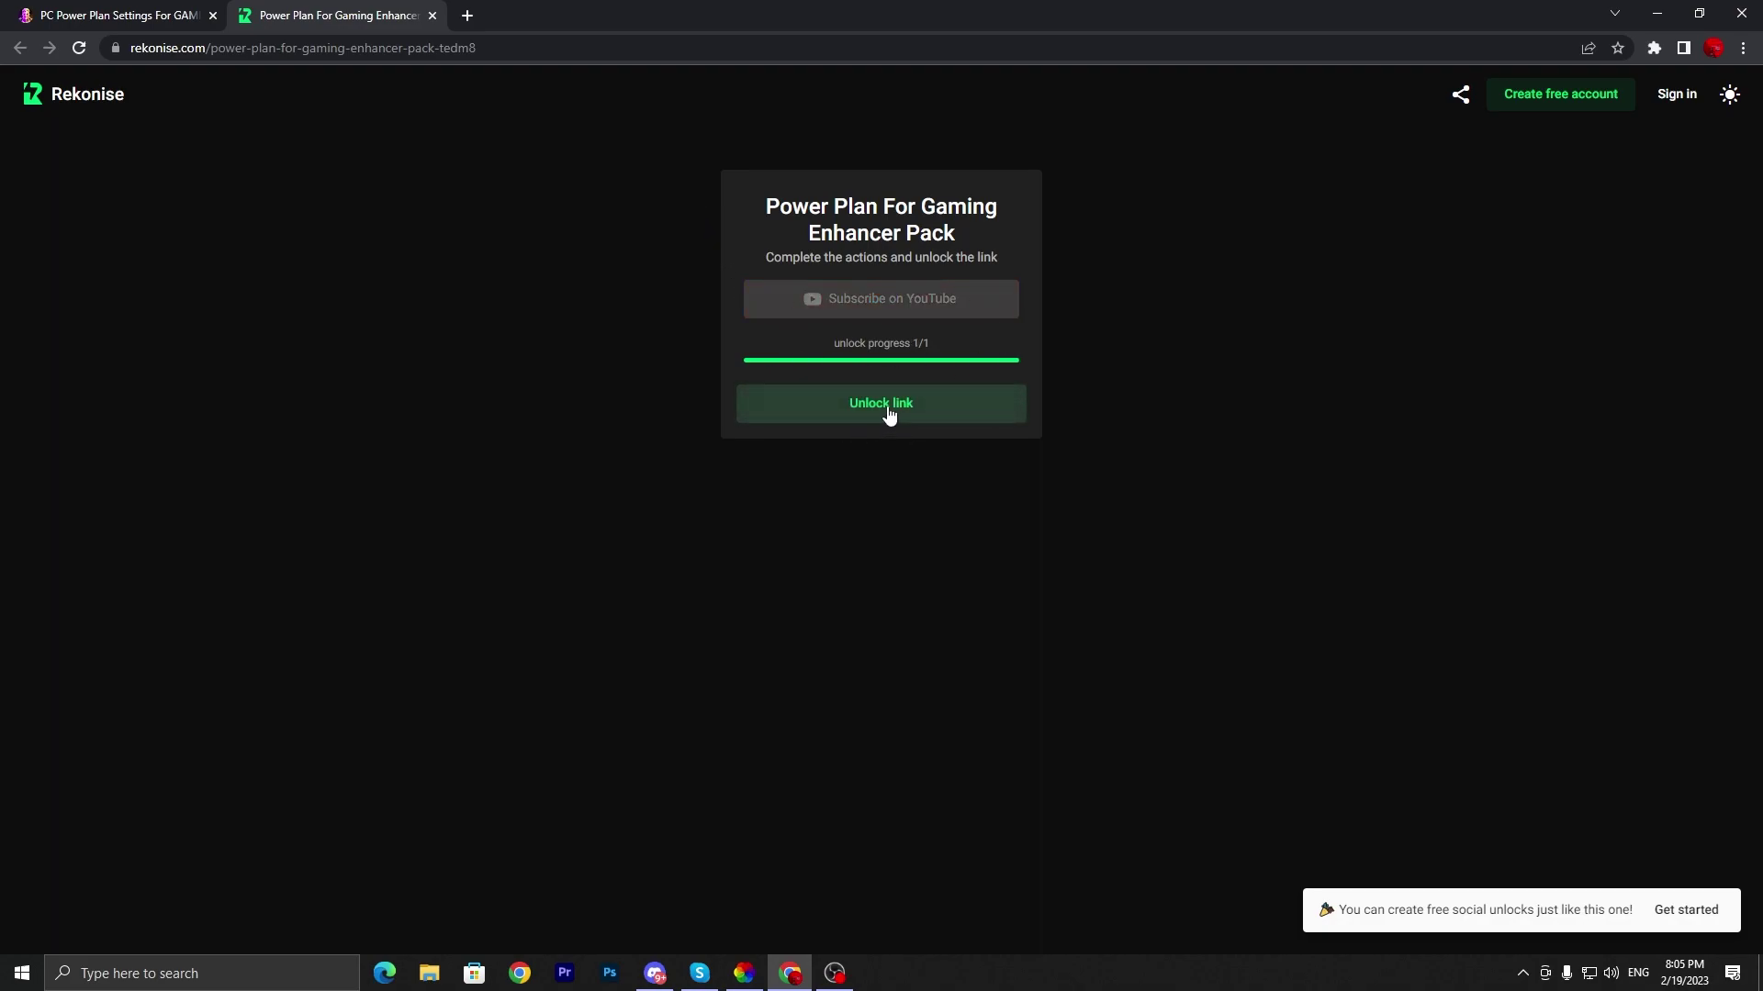
left_click(880, 404)
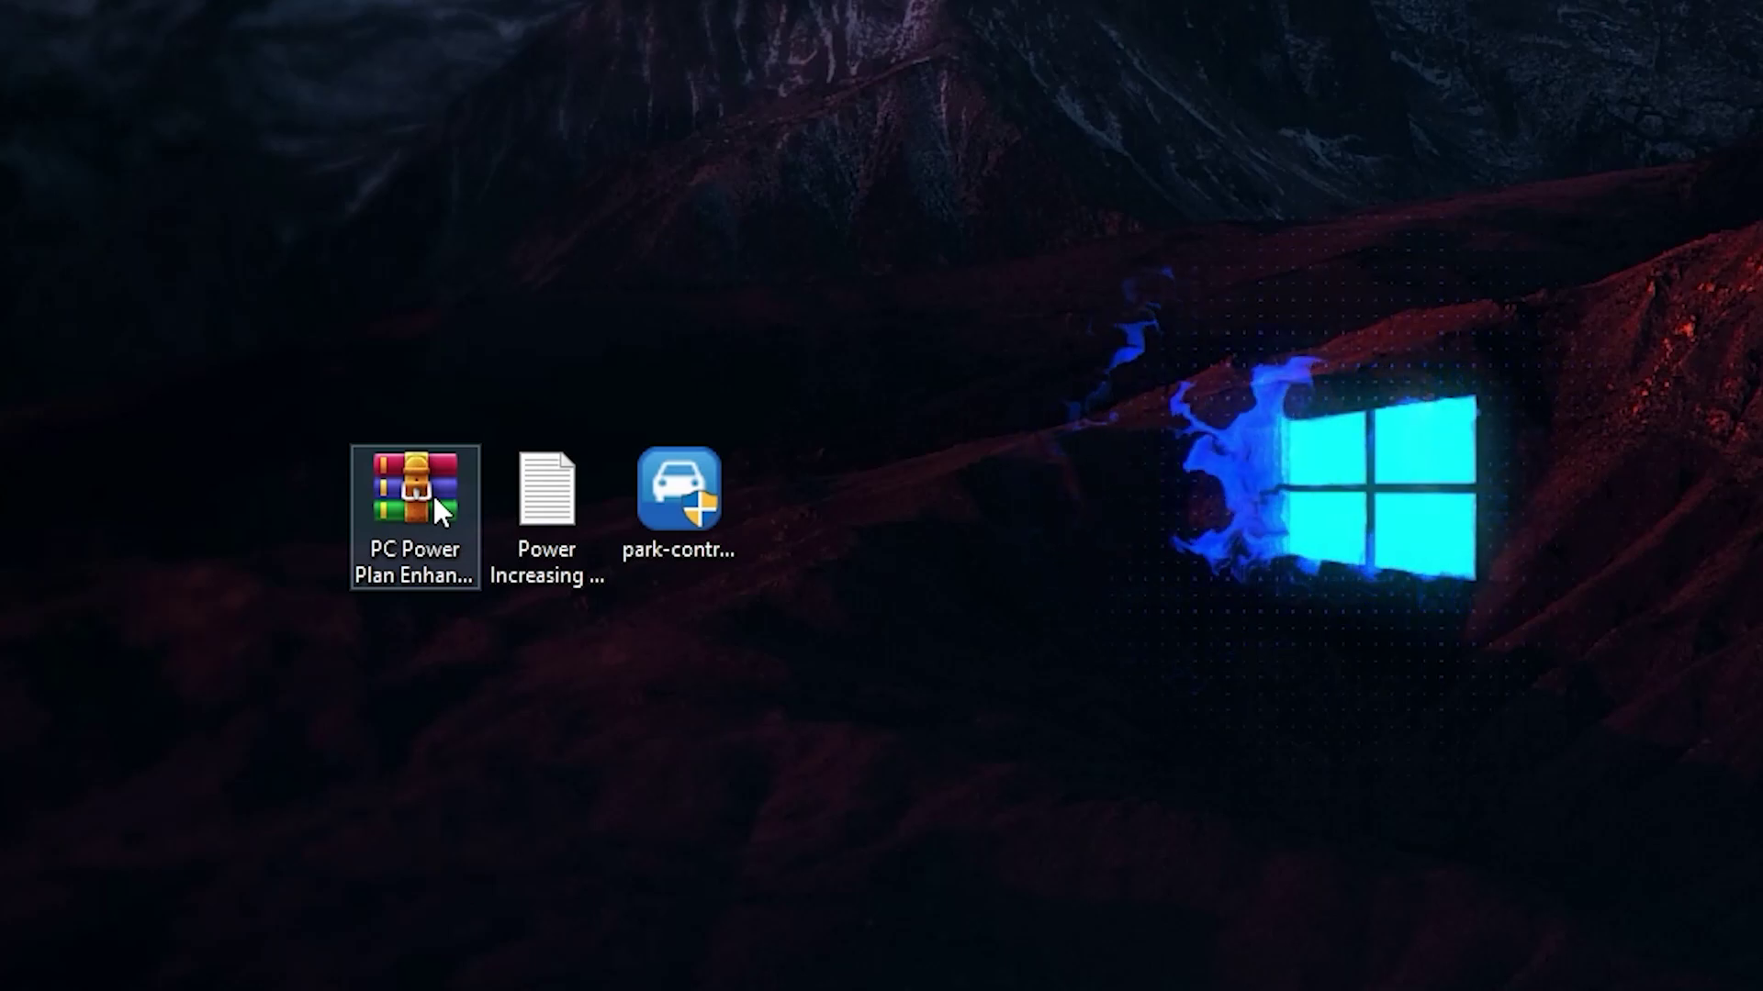
Open Power Increasing Commnad.txt from the desktop in Notepad.
left_click_drag(539, 370, 835, 551)
left_click(703, 648)
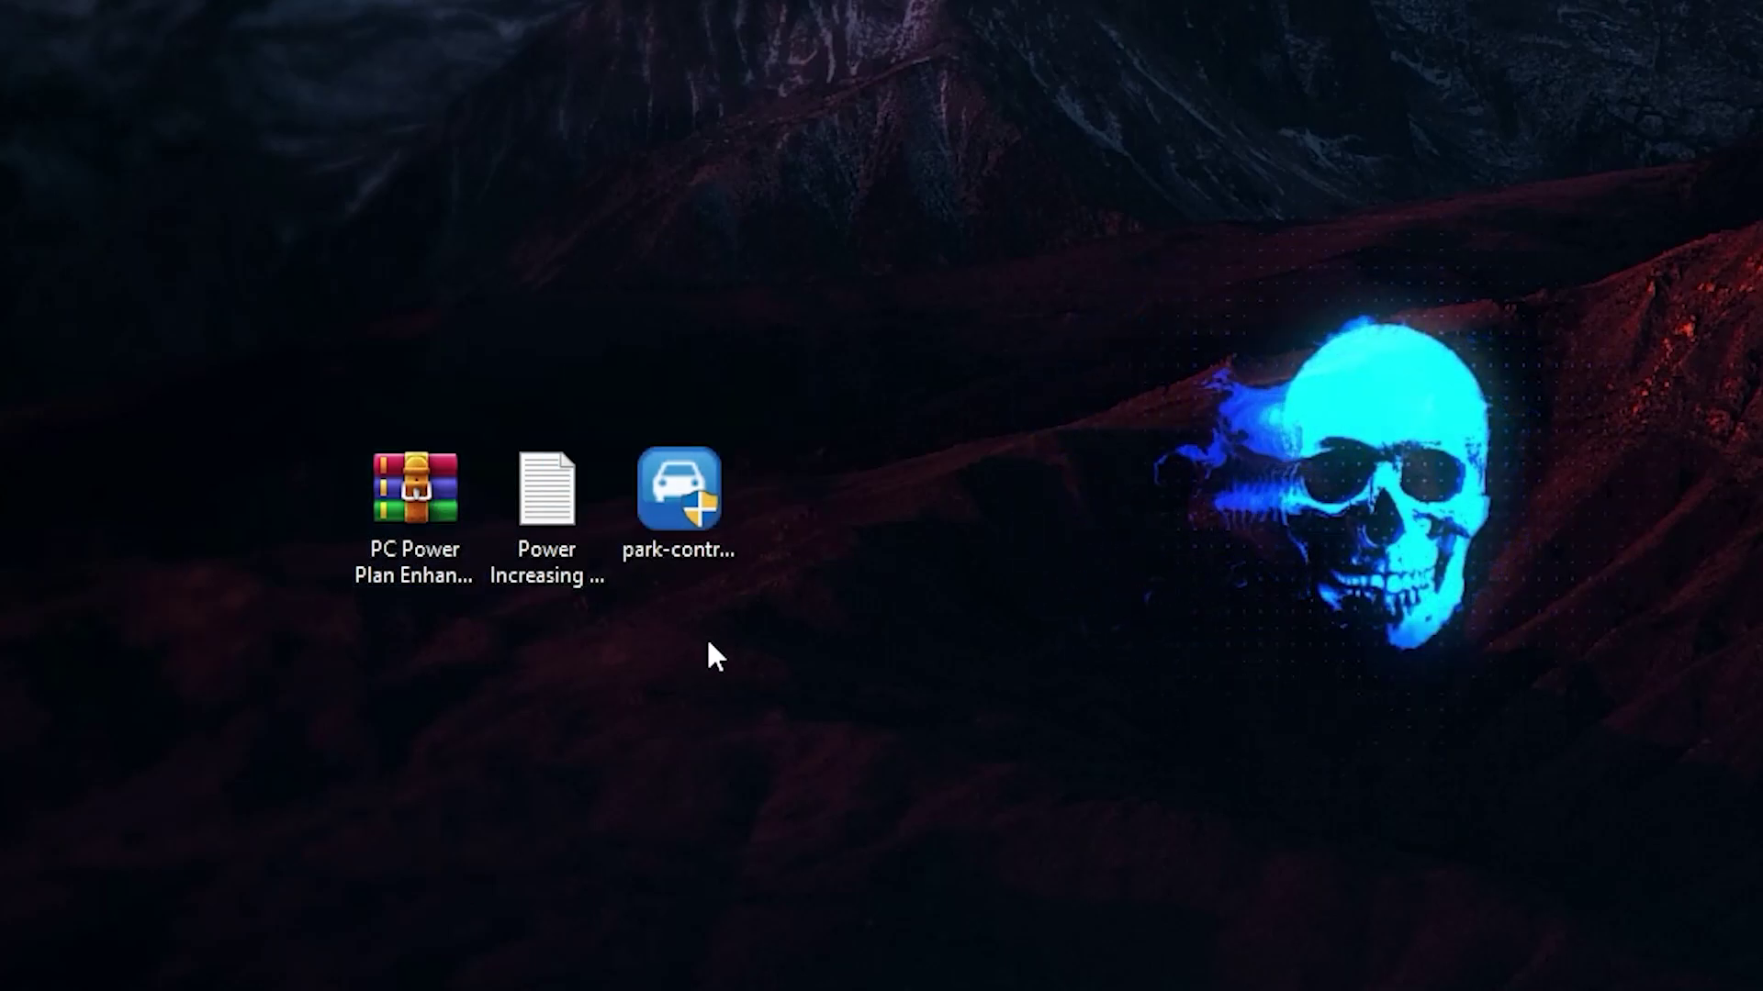
left_click(571, 537)
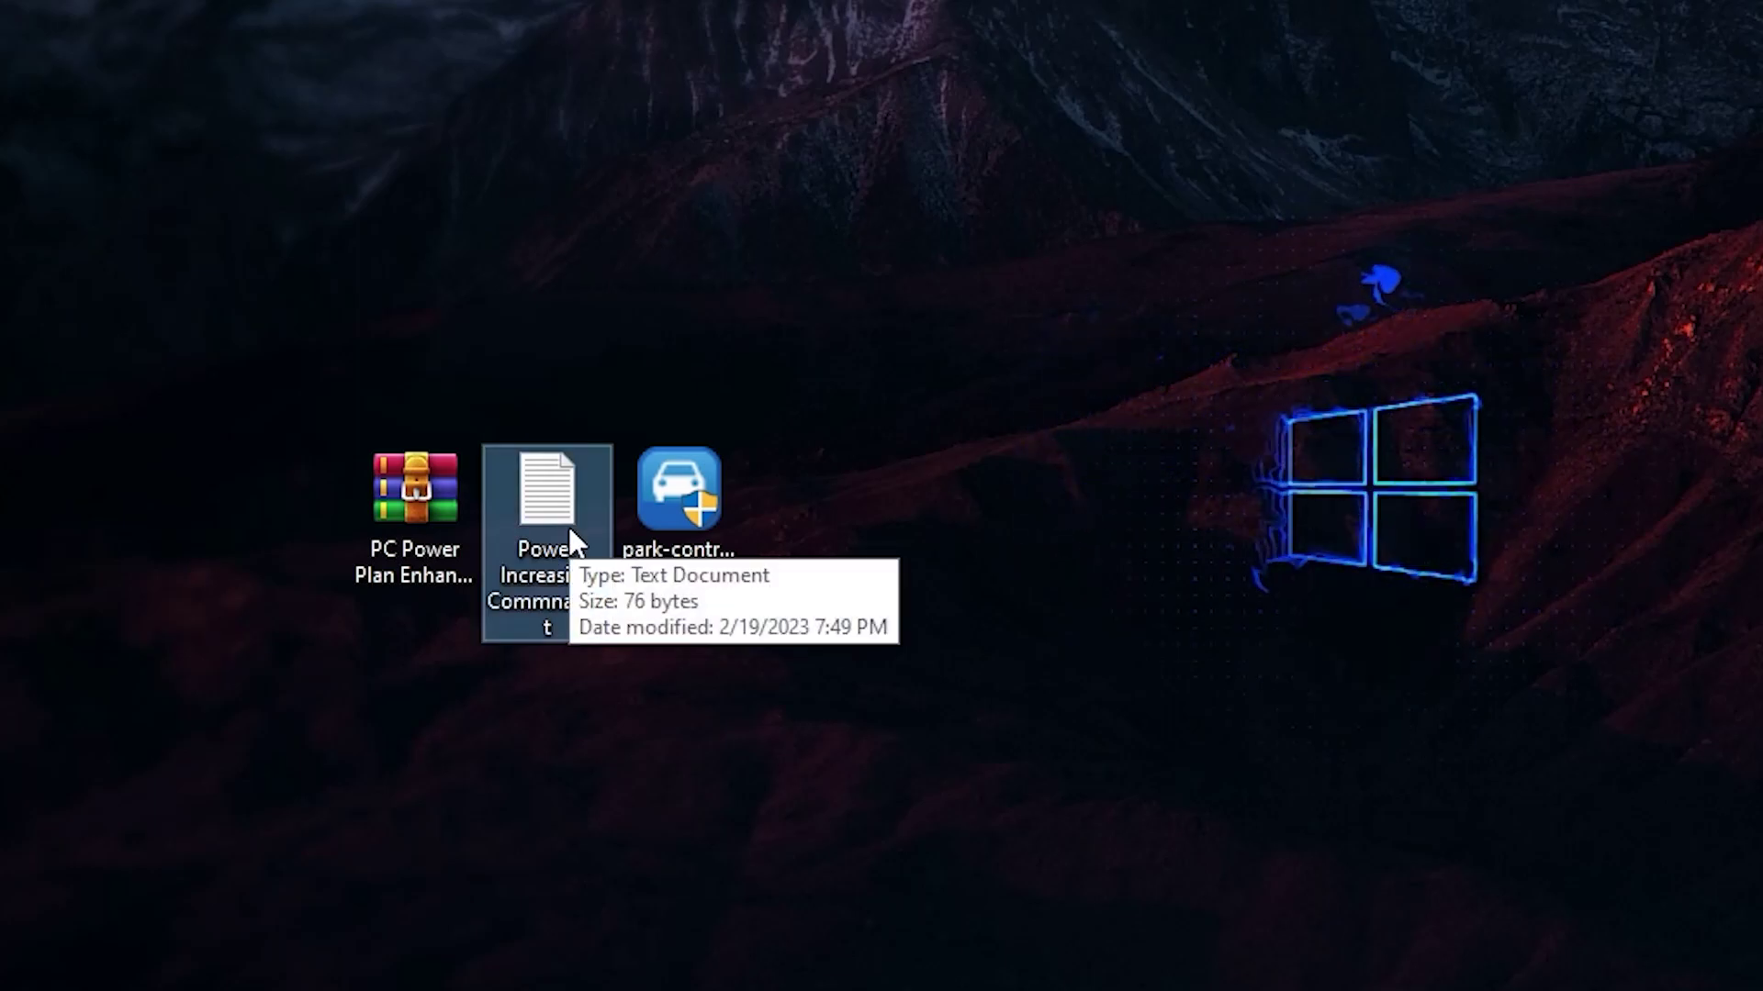
double_click(569, 537)
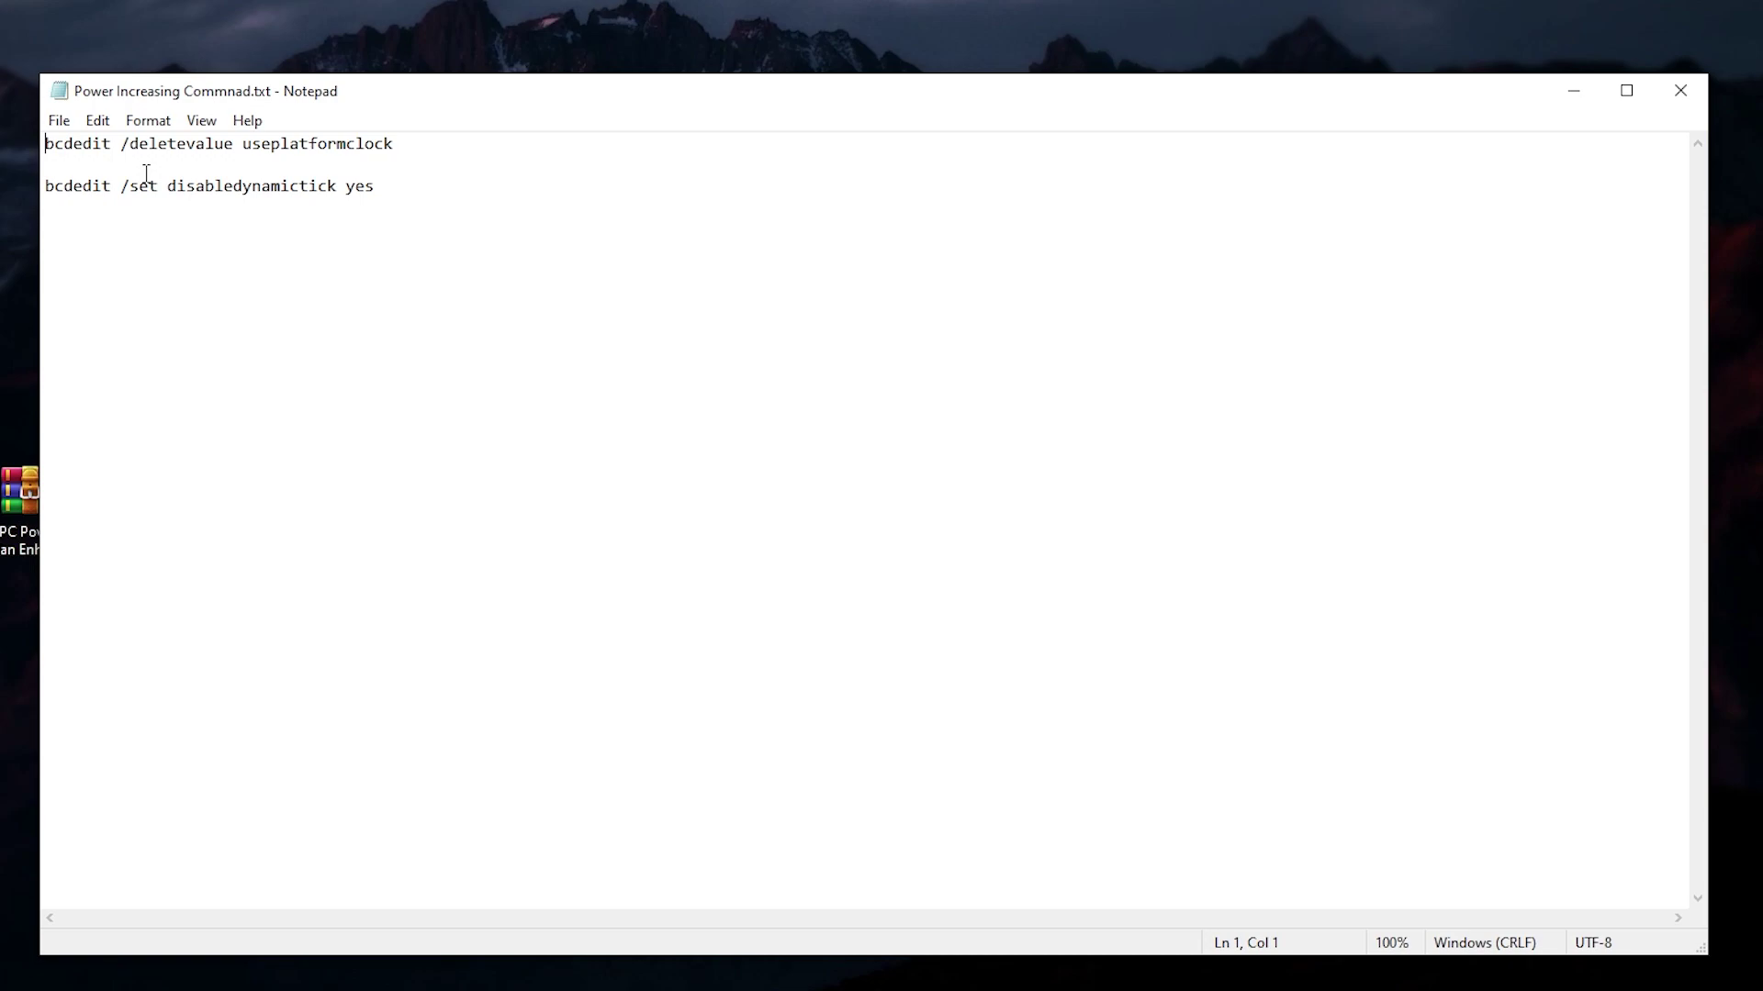
Launch Command Prompt as administrator from a Start search for cmd.
key("super")
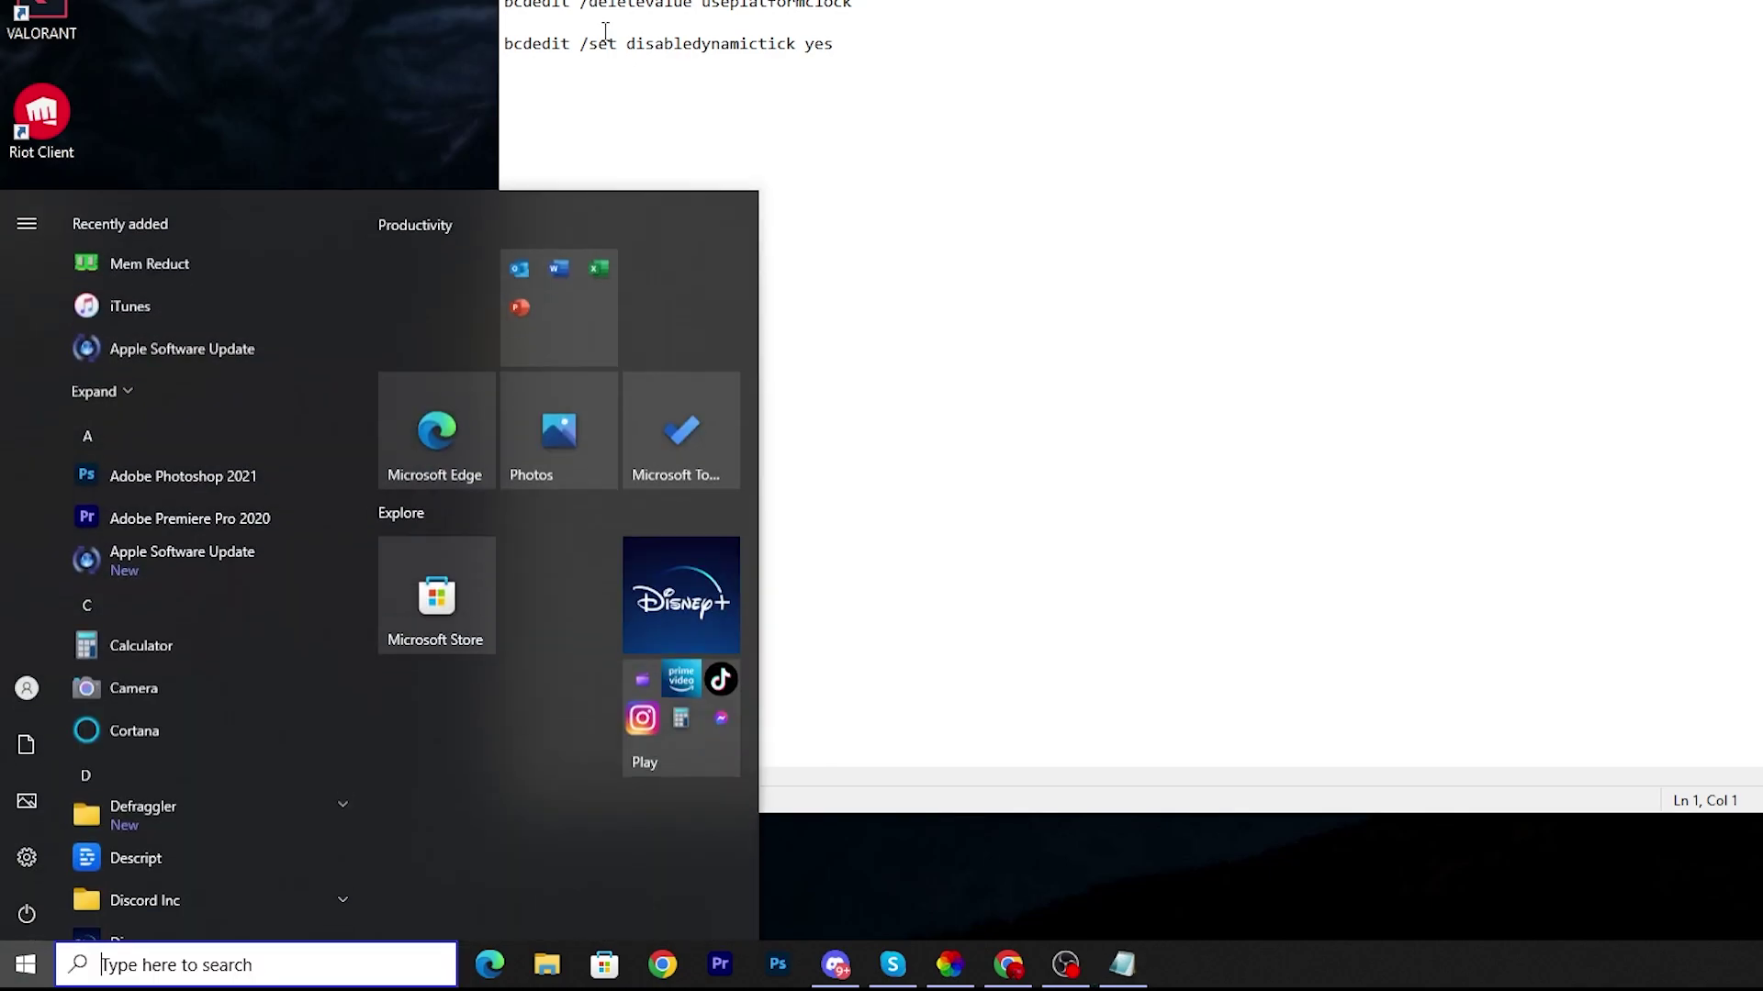
type("cn")
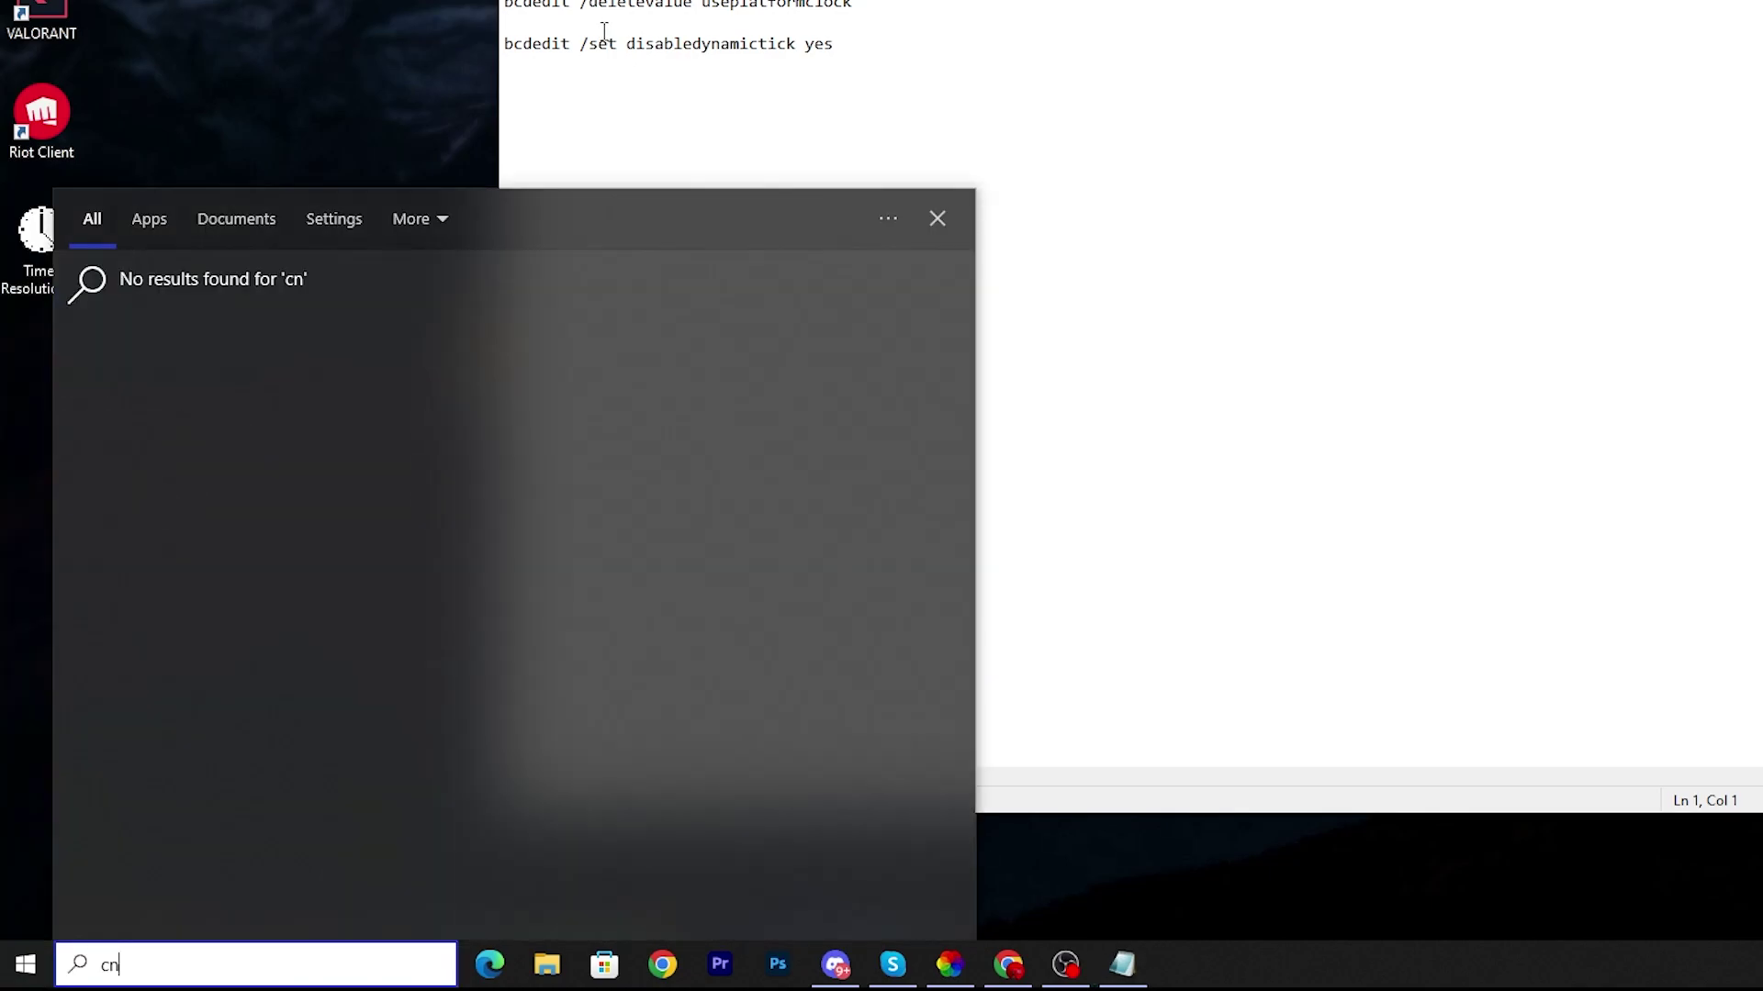
key("BackSpace")
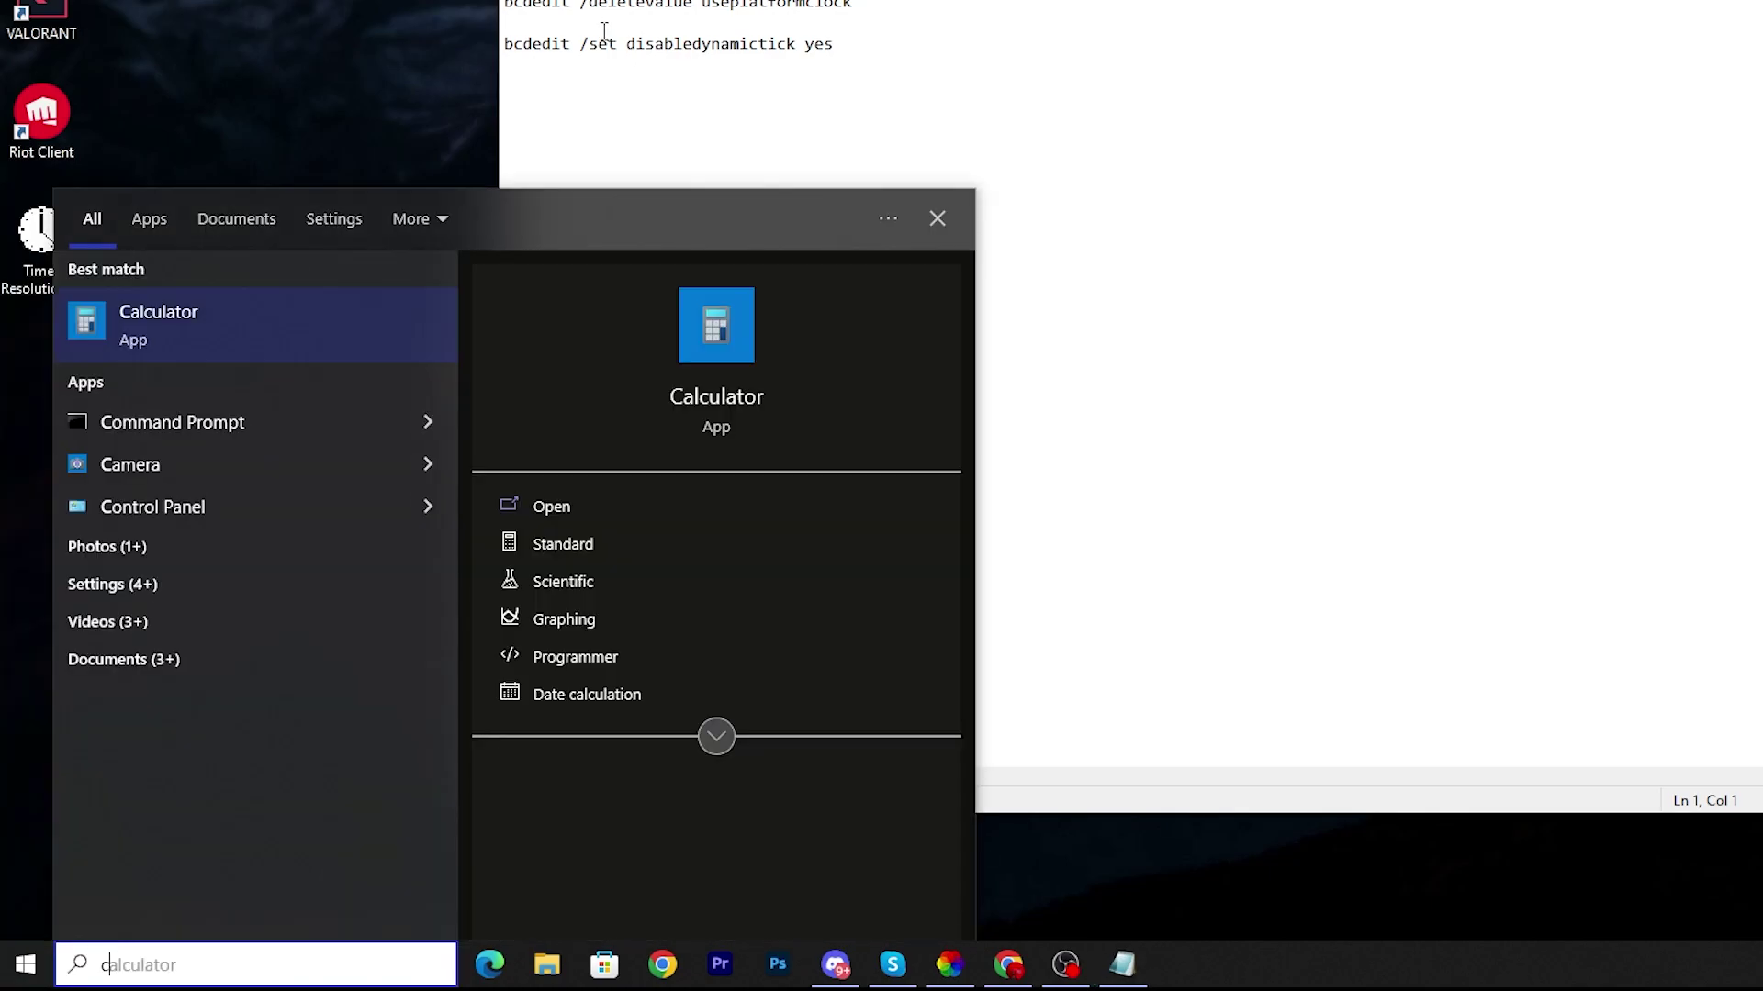
right_click(205, 415)
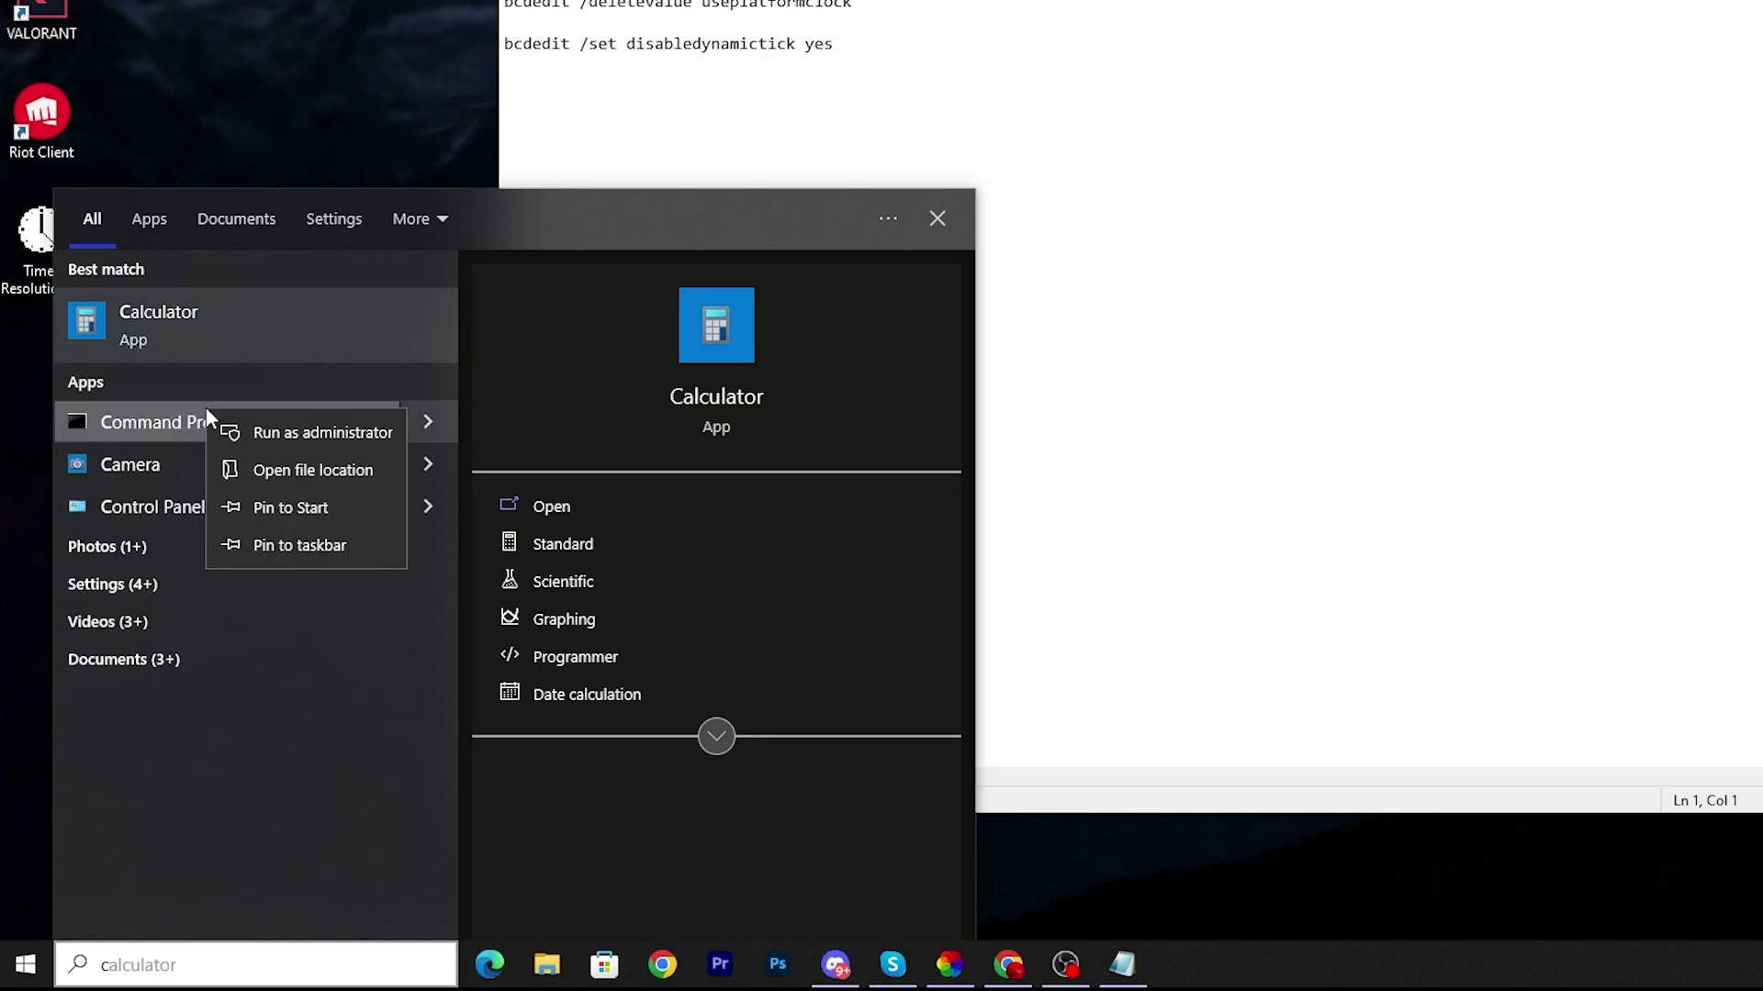
left_click(283, 432)
left_click(1052, 482)
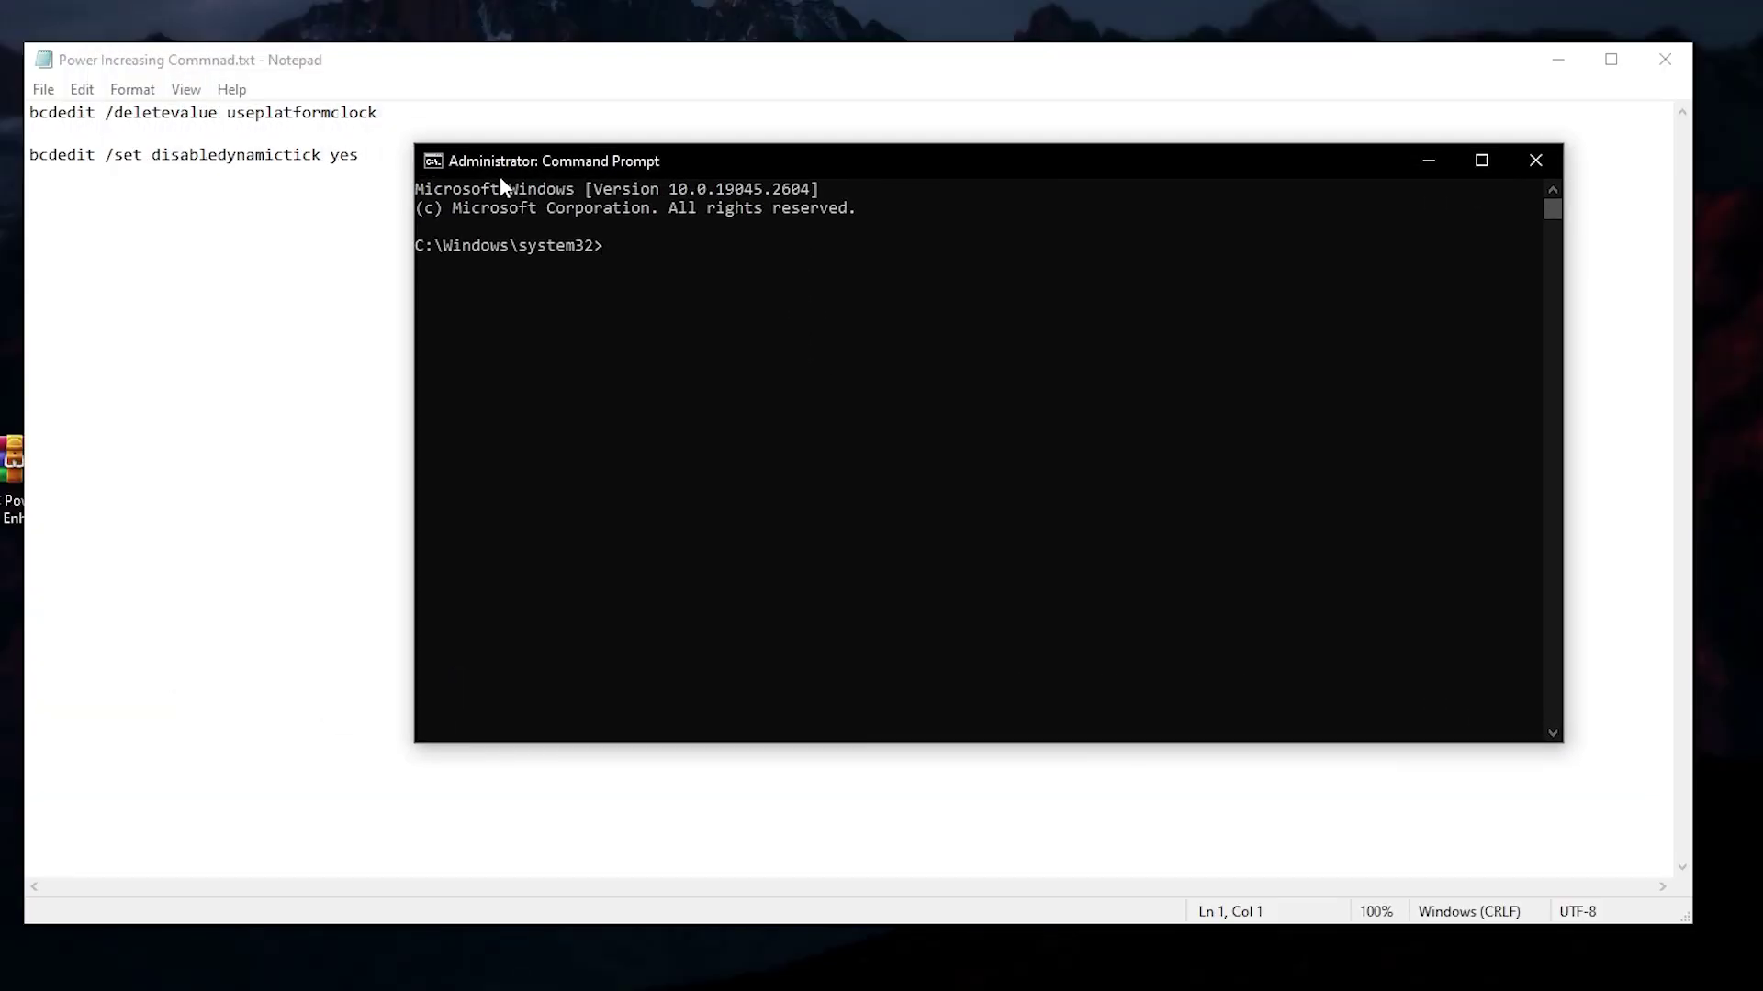
Paste and run both bcdedit commands from Notepad, then close Command Prompt and Notepad.
left_click(844, 59)
left_click_drag(369, 170, 39, 110)
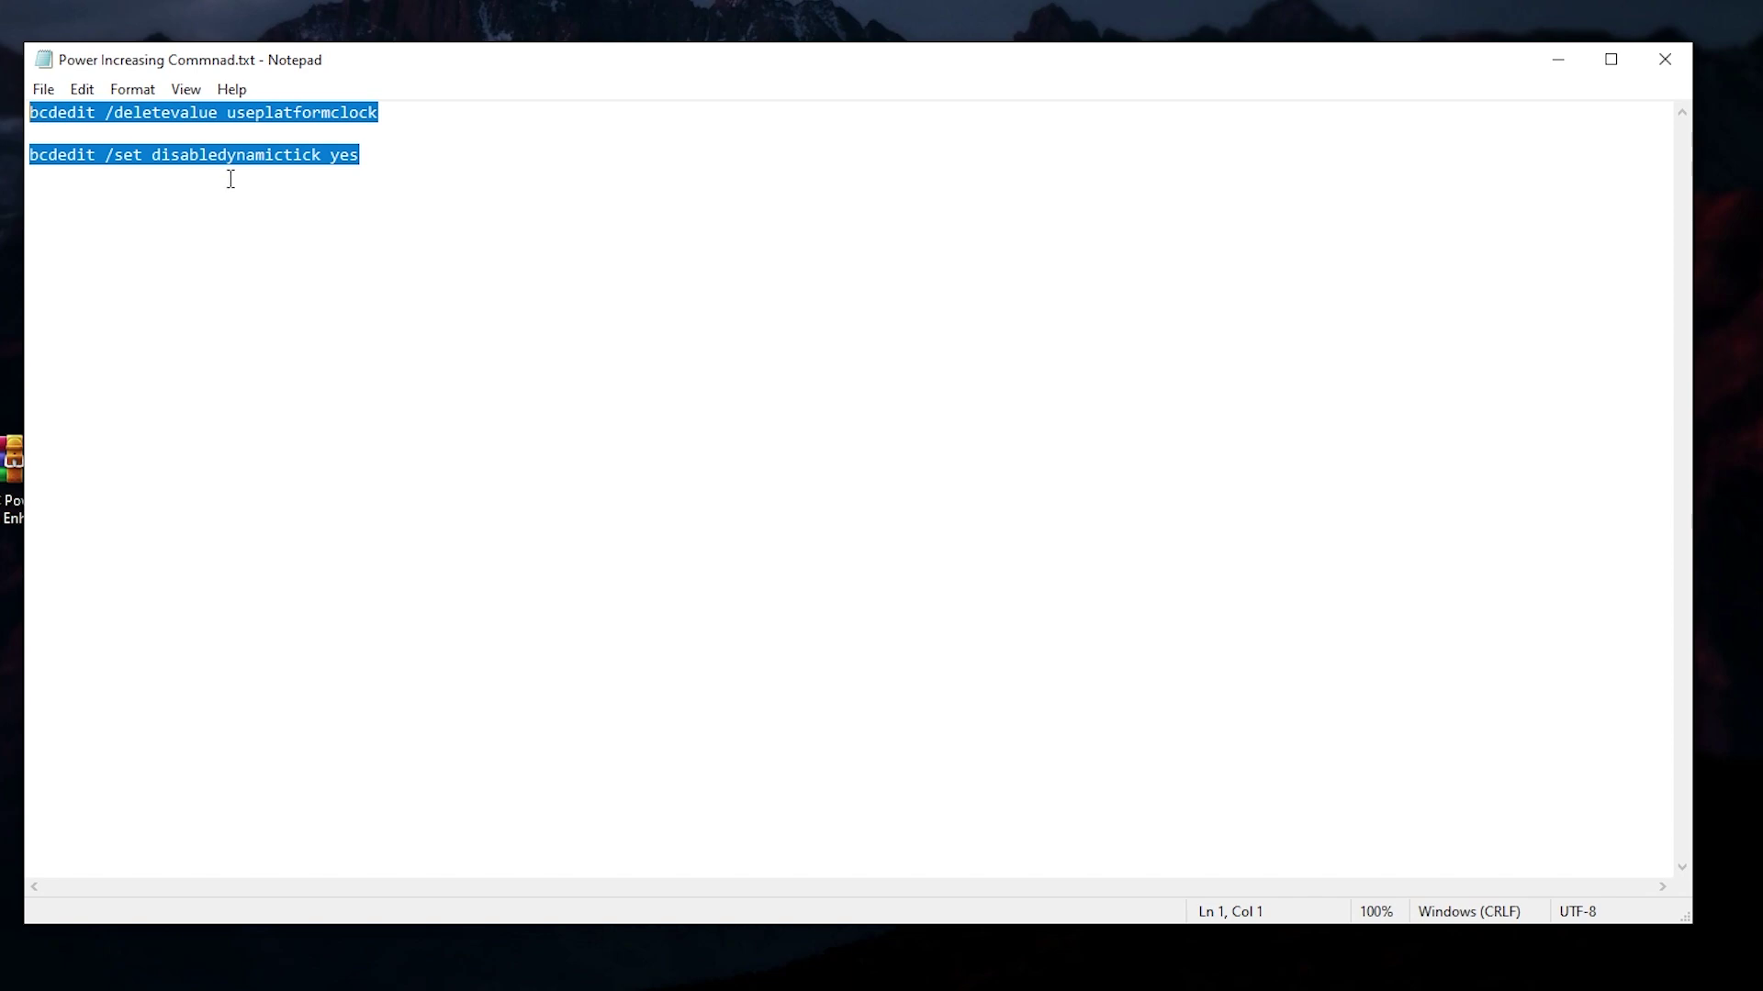
left_click(706, 986)
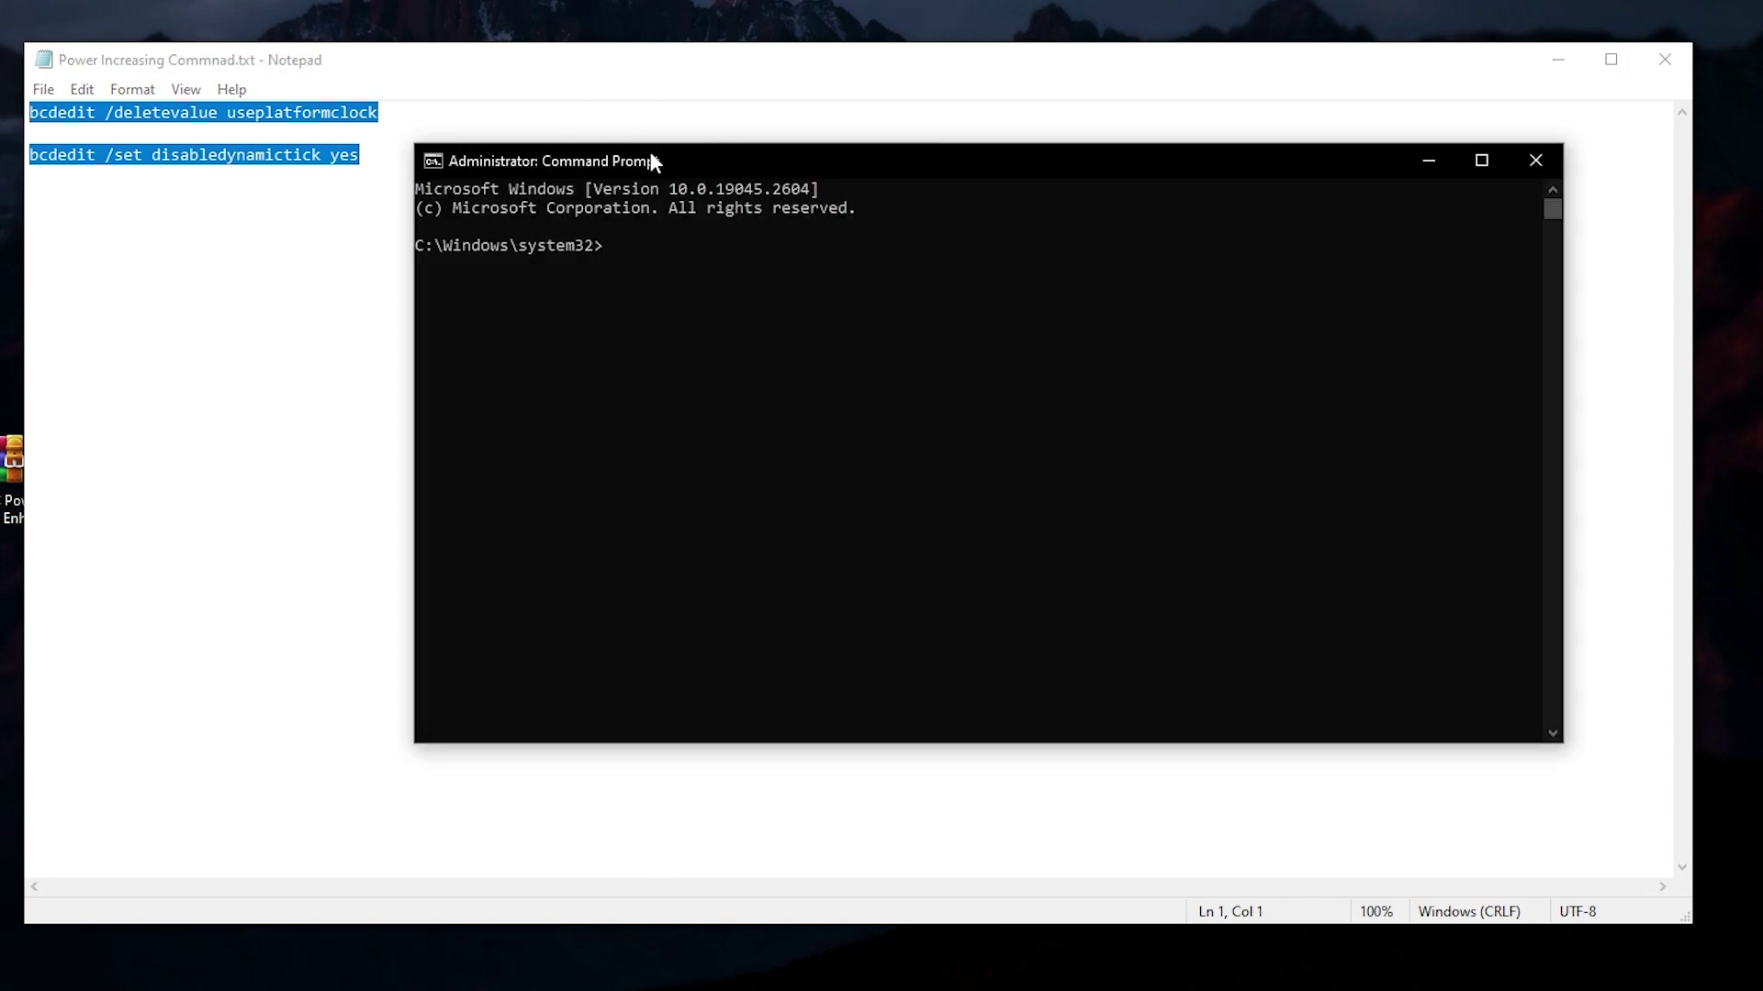
left_click_drag(653, 161, 461, 162)
type("bcdedit /deletevalue useplatformclock  bcdedit /set disabledynamictick yes")
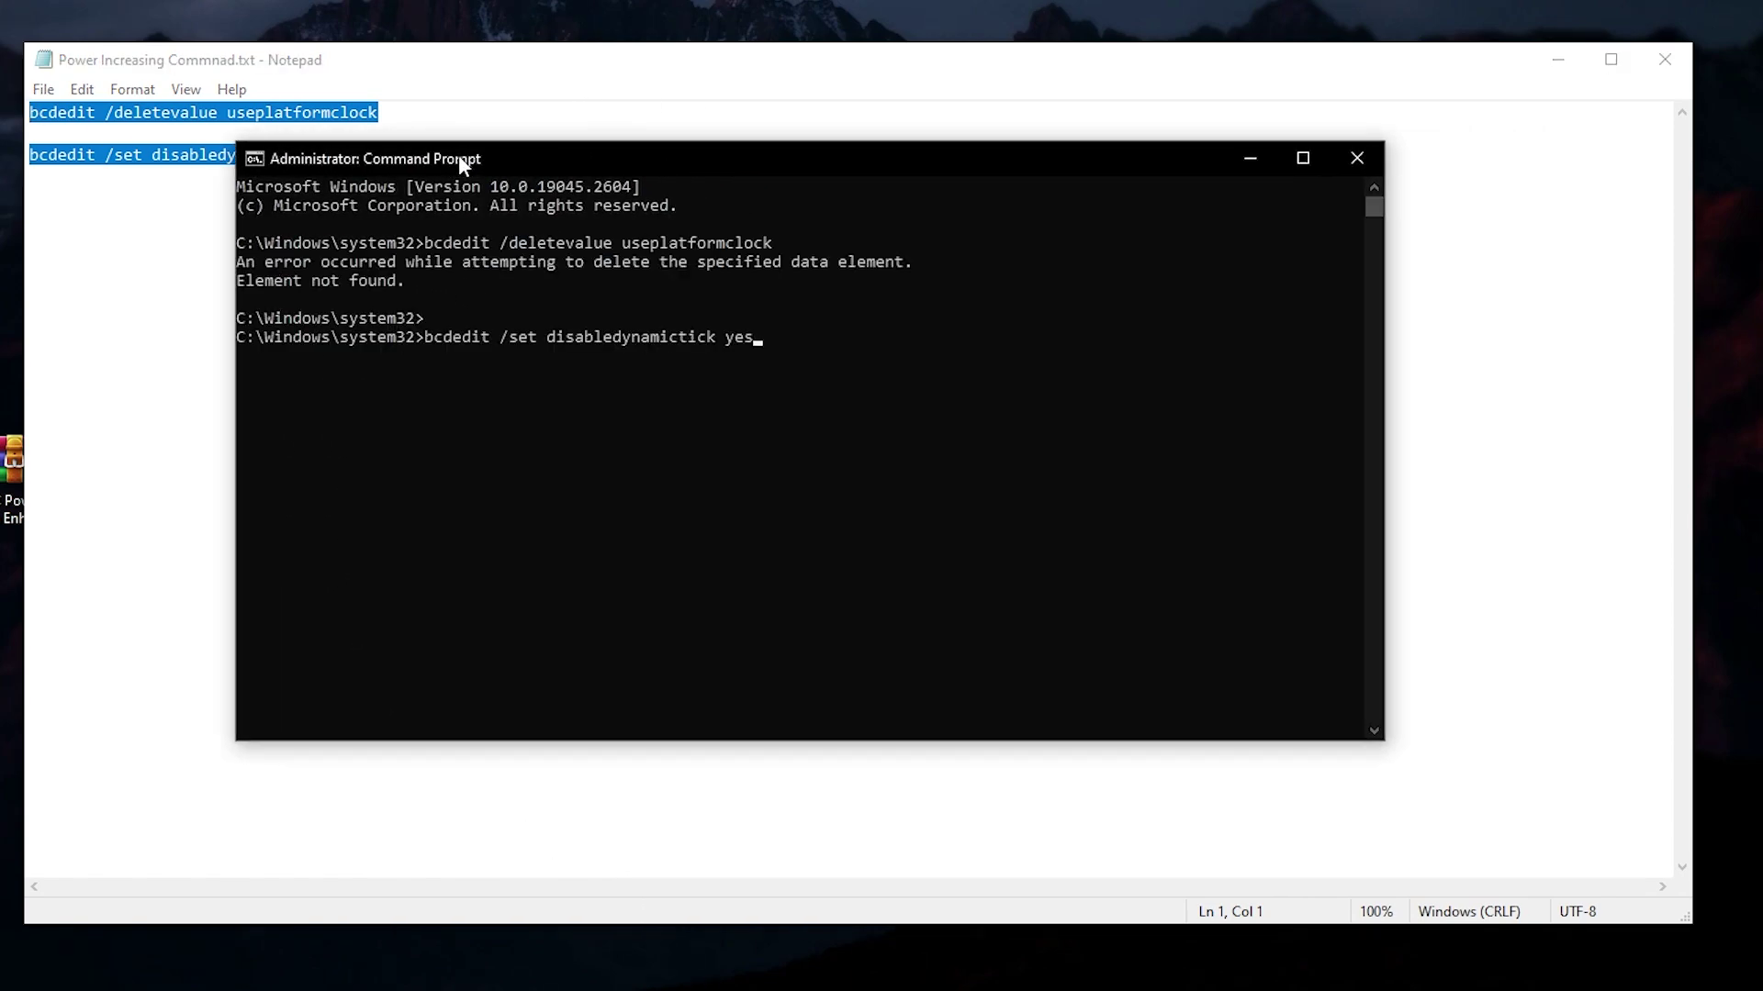
key("Return")
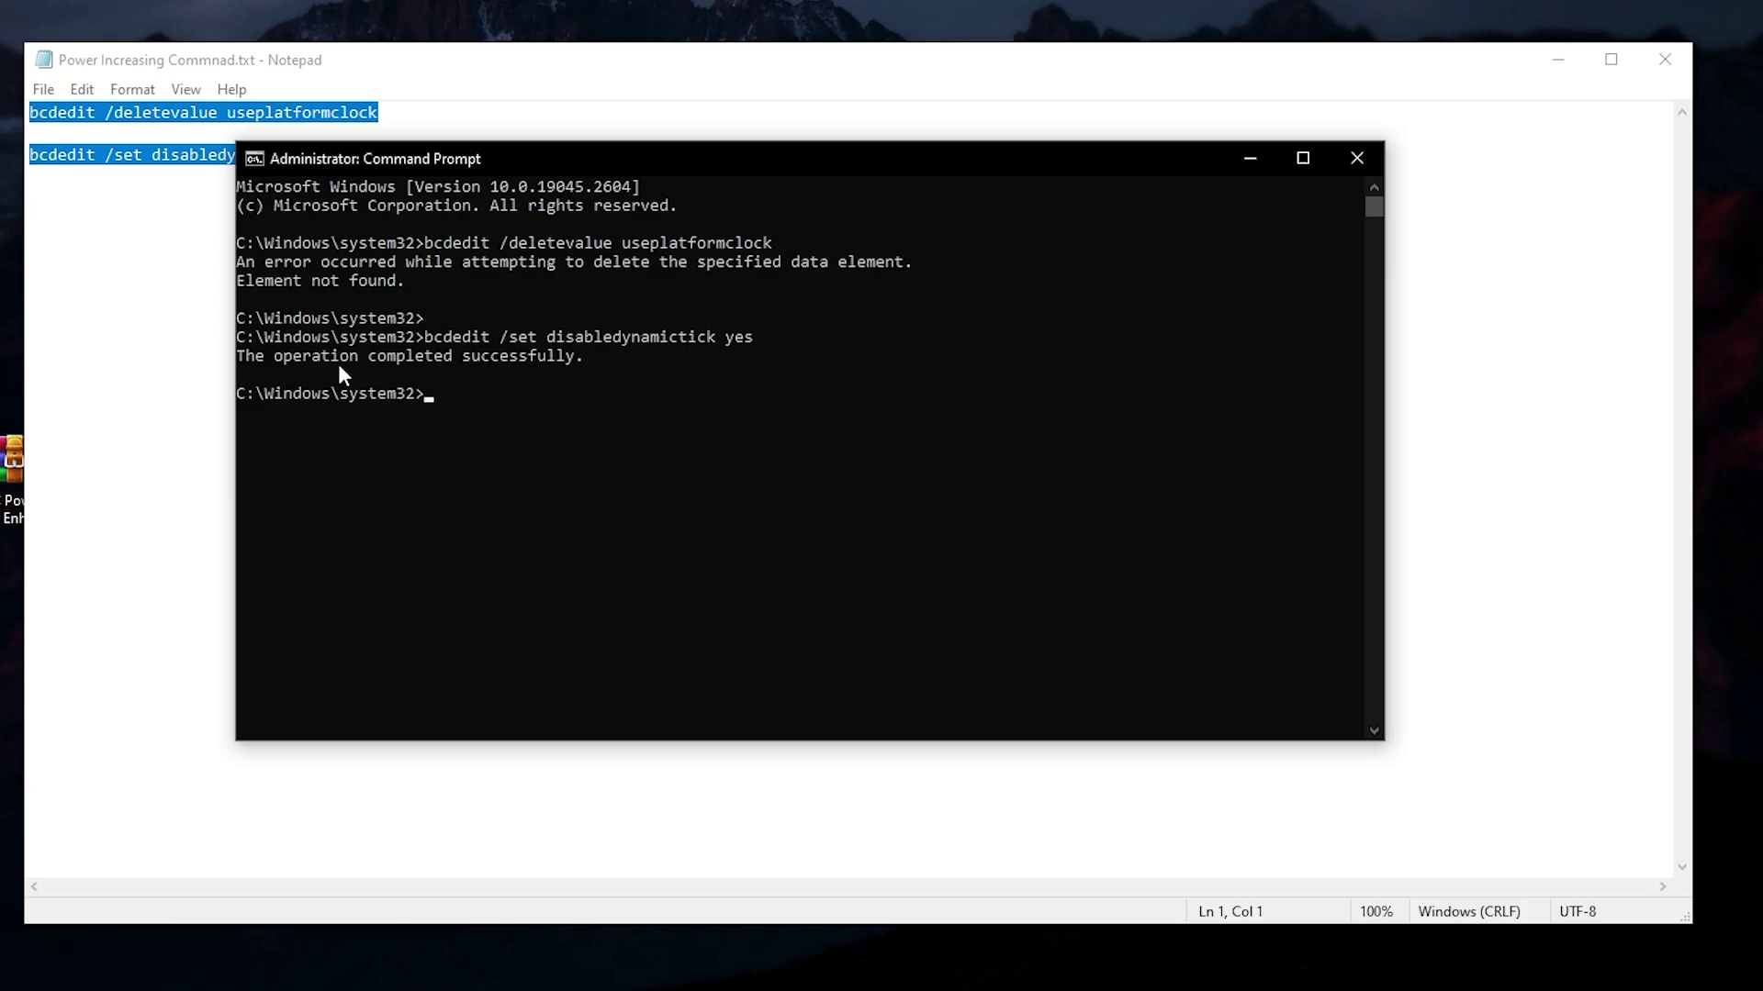
left_click(1357, 158)
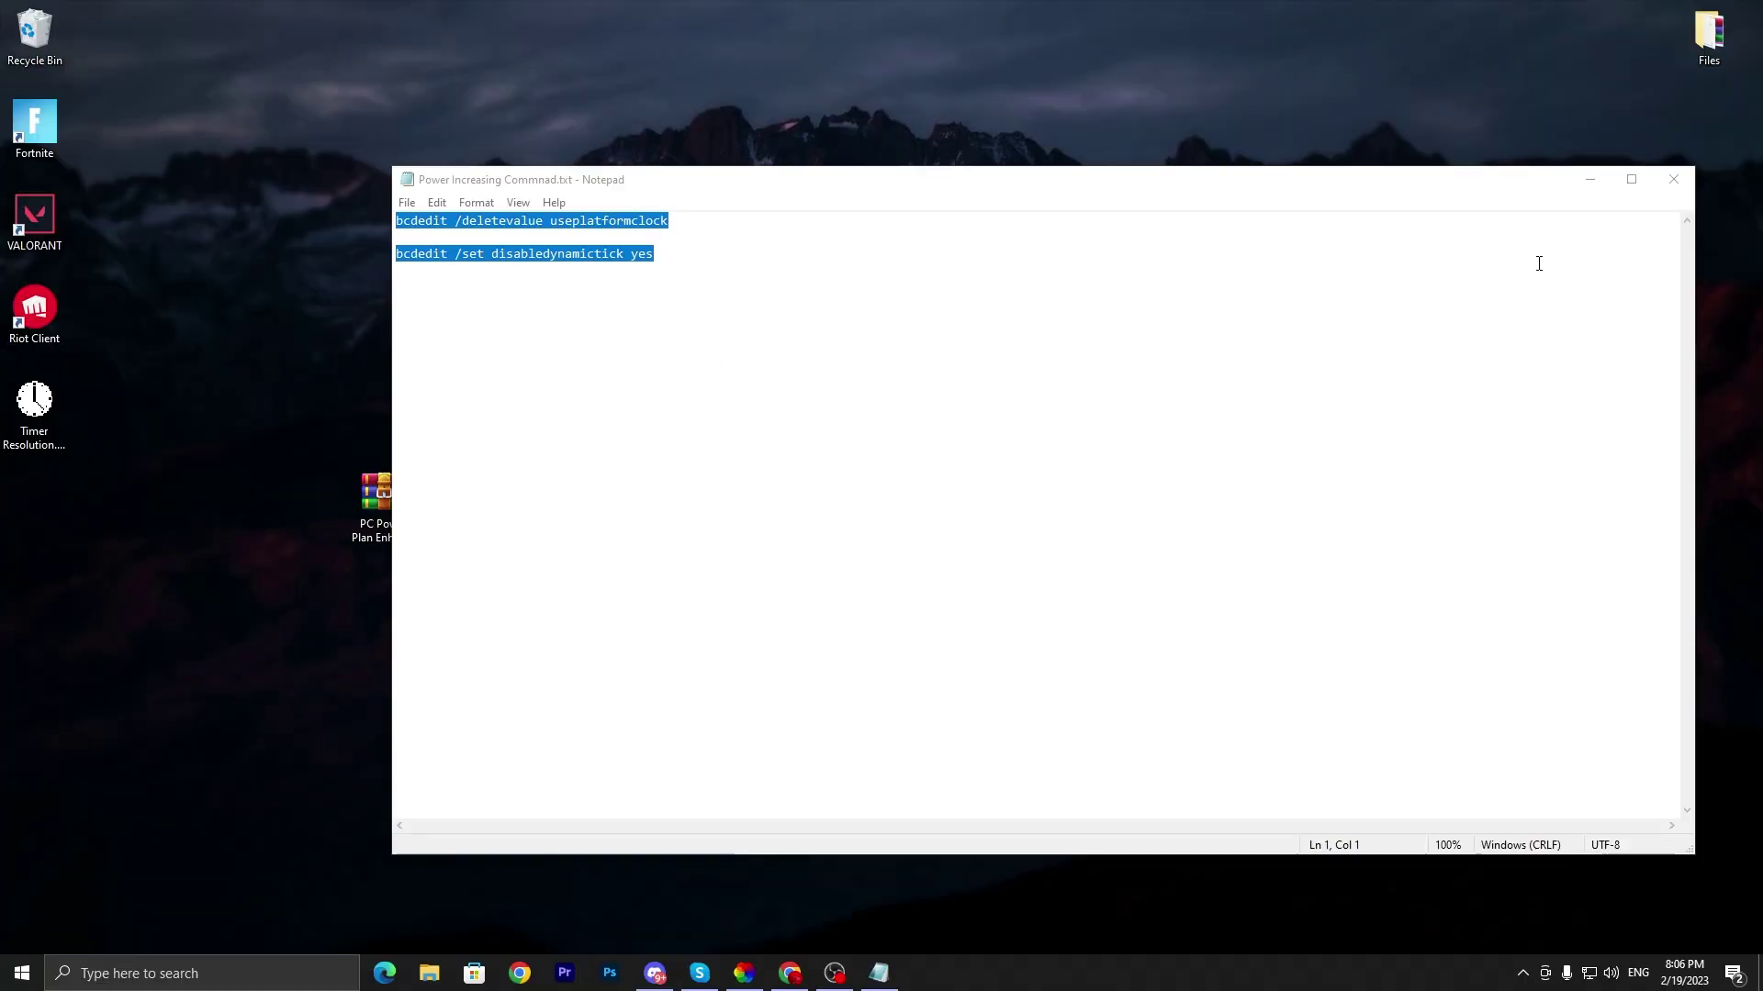
left_click(1680, 186)
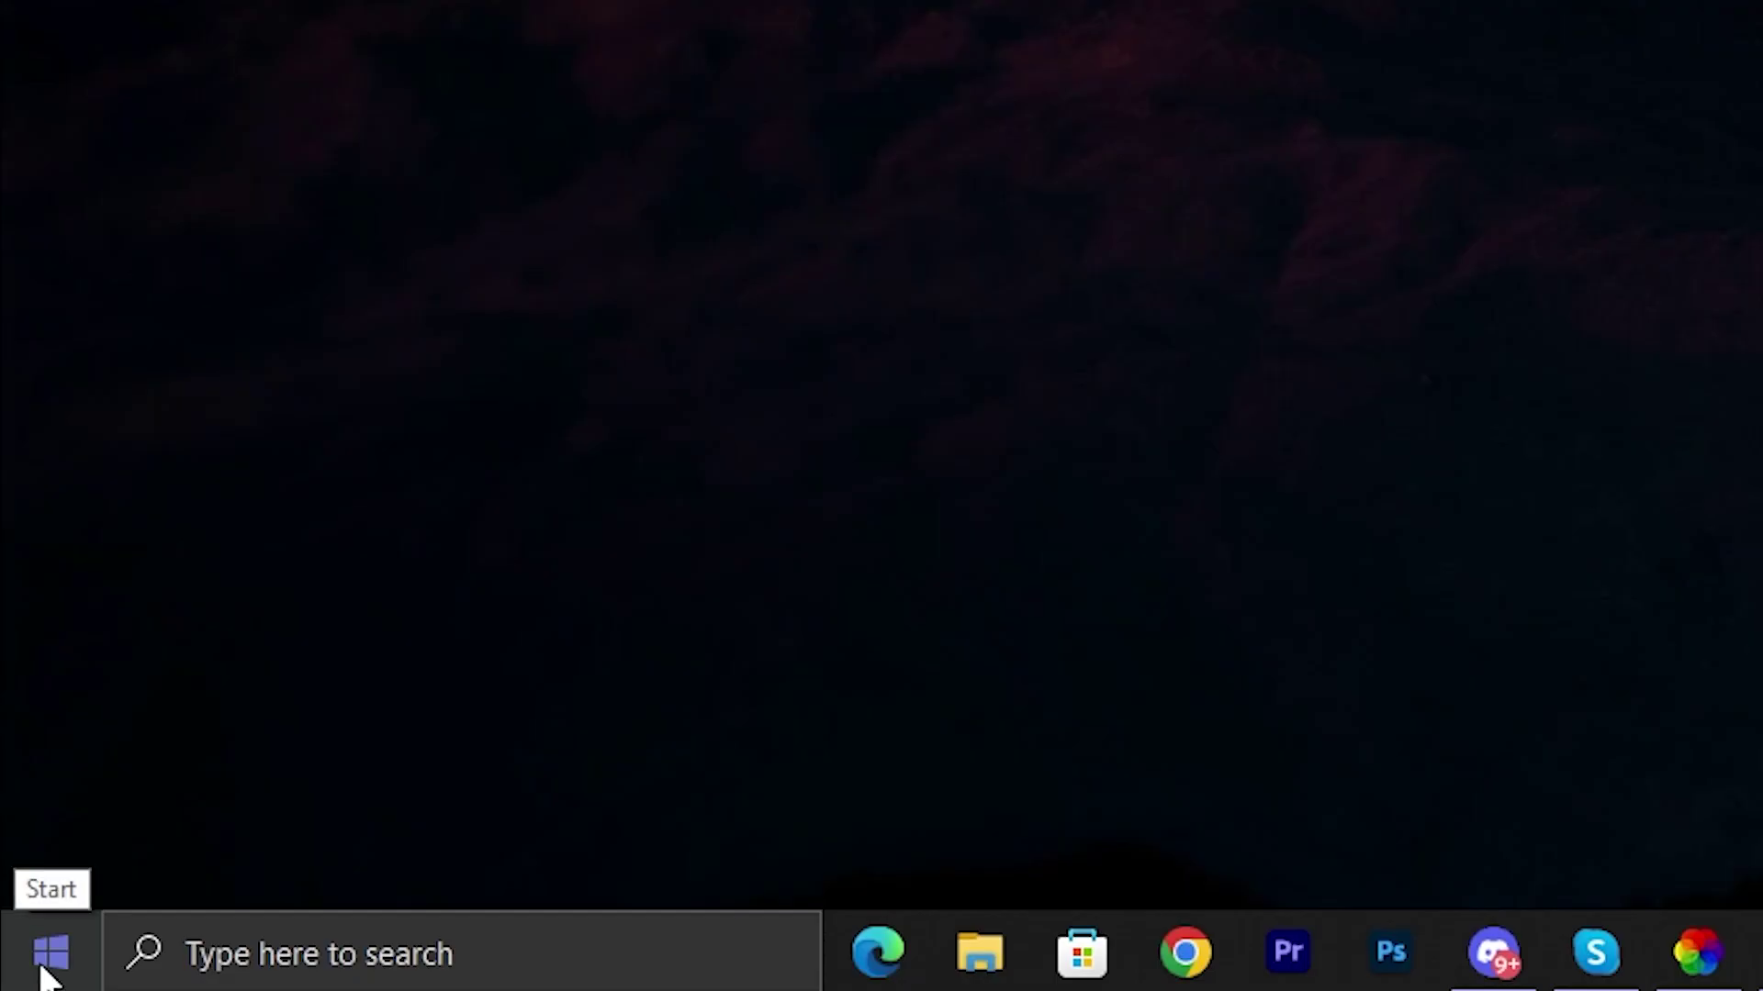
Disable High precision event timer under System devices in Device Manager, then close it.
right_click(46, 968)
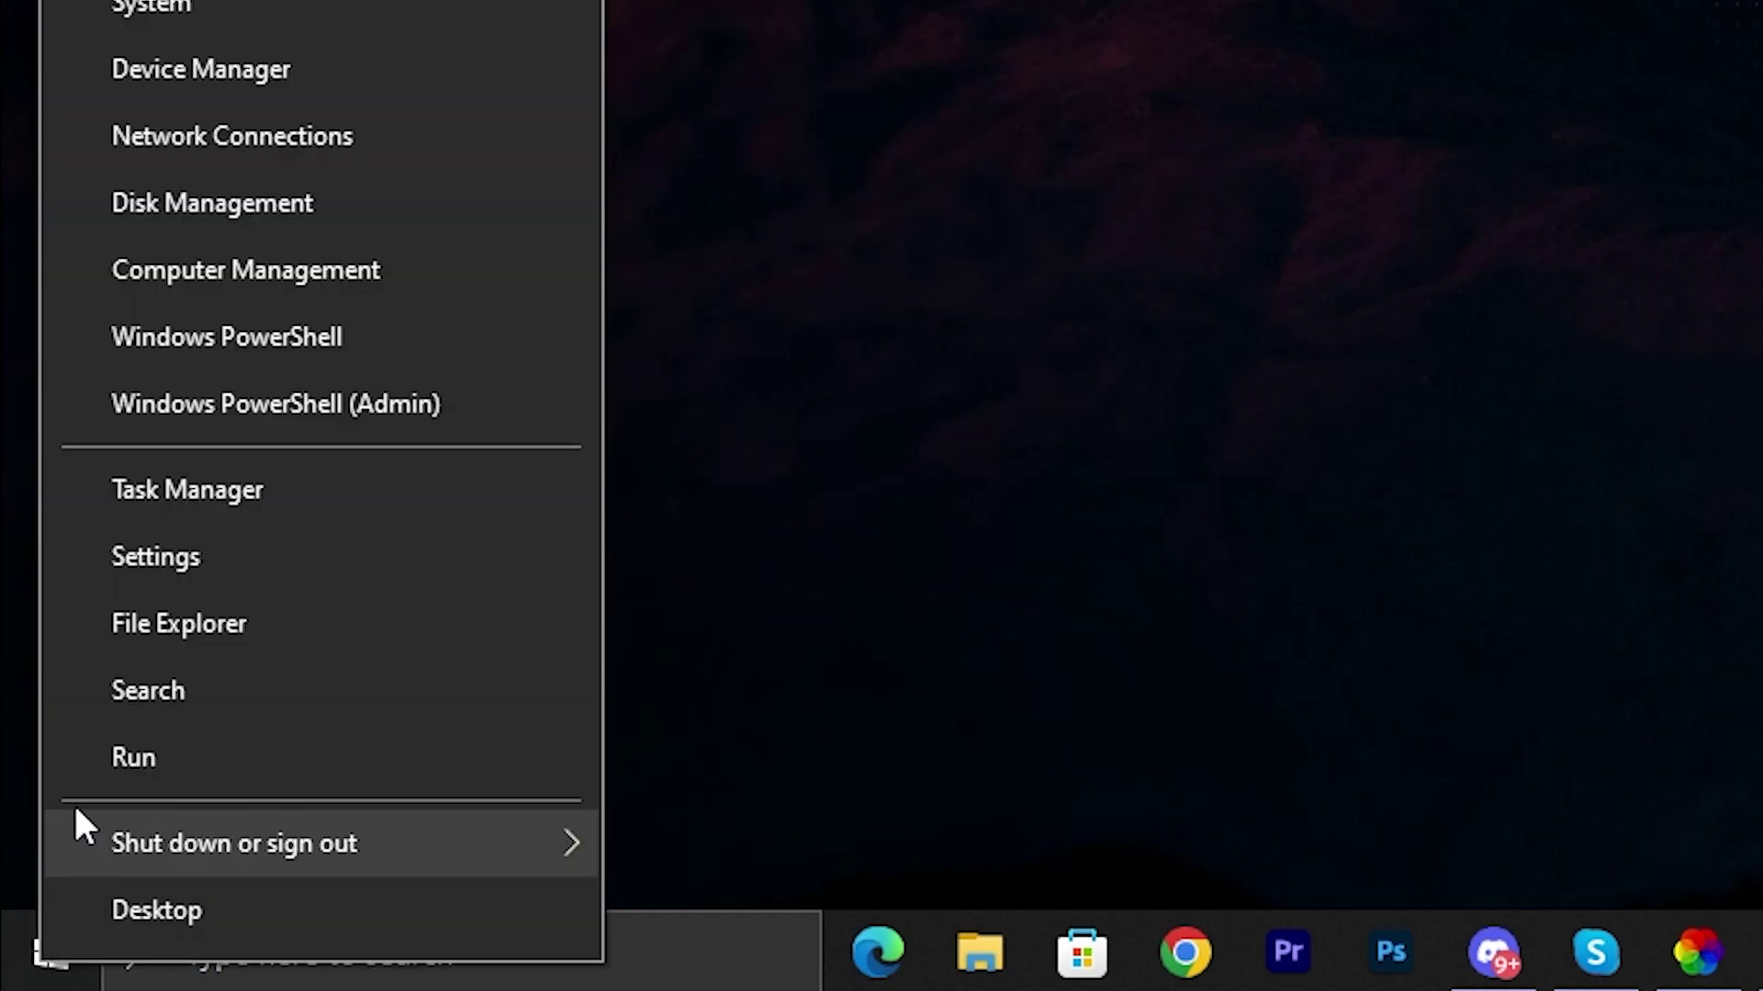
left_click(185, 70)
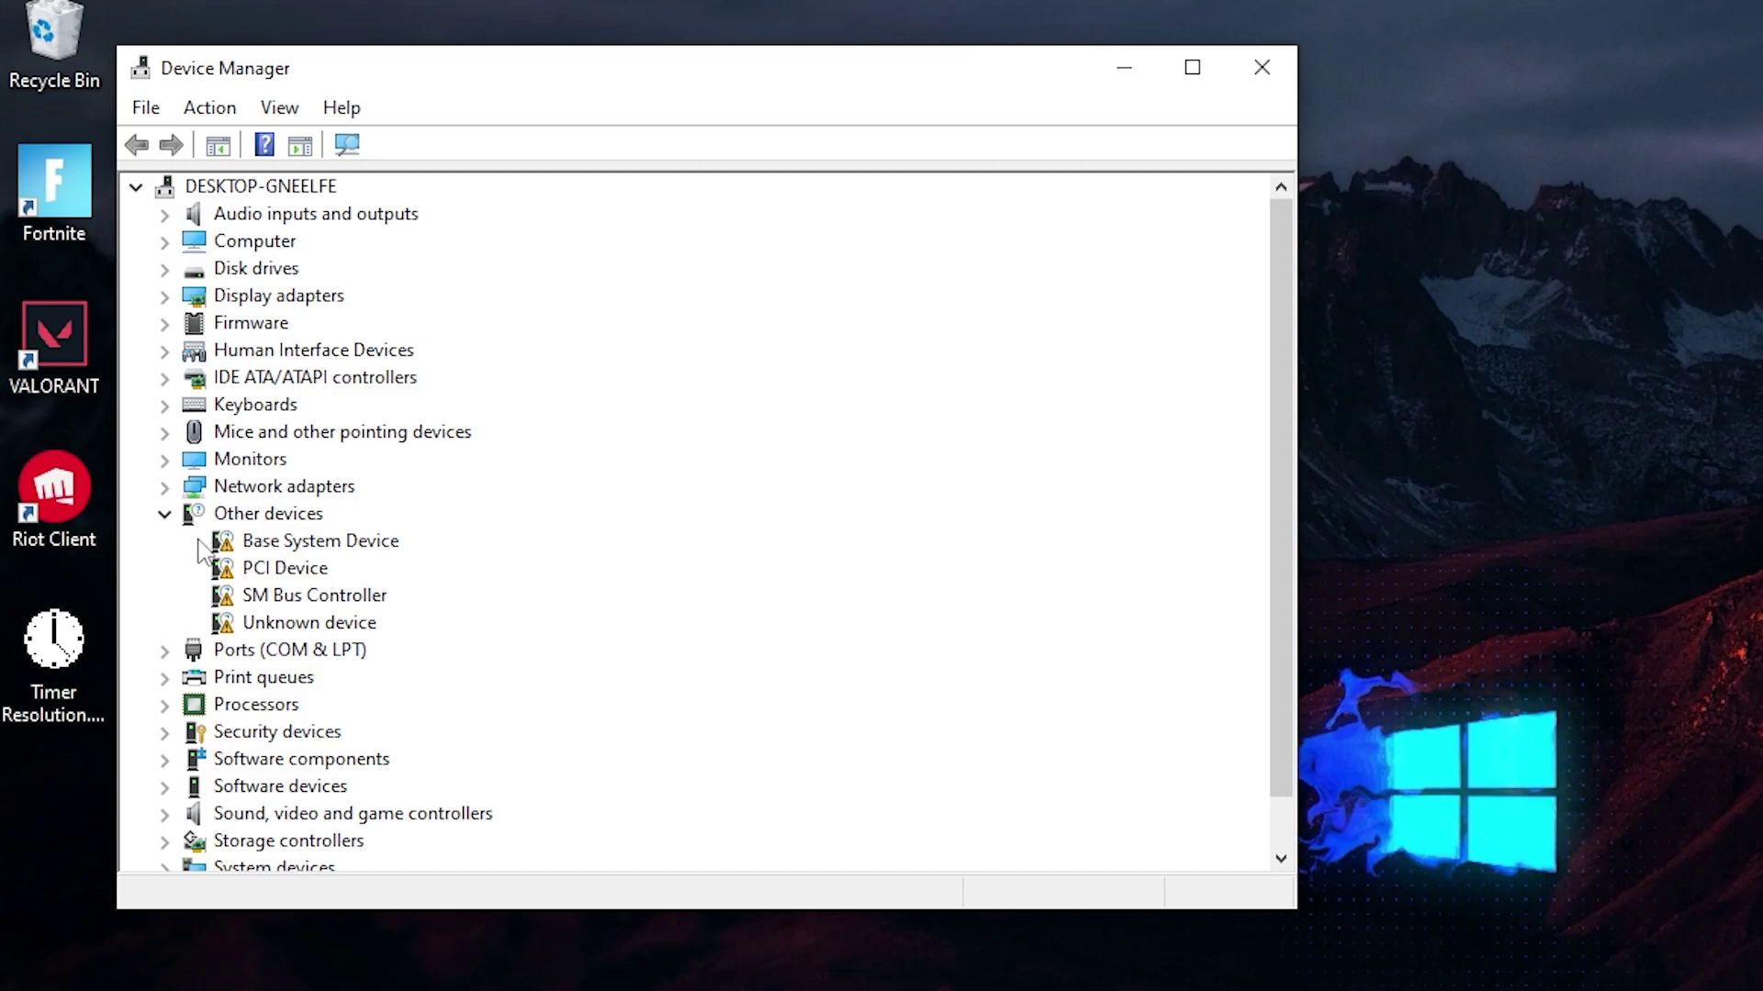
scroll(220, 577, "down", 1)
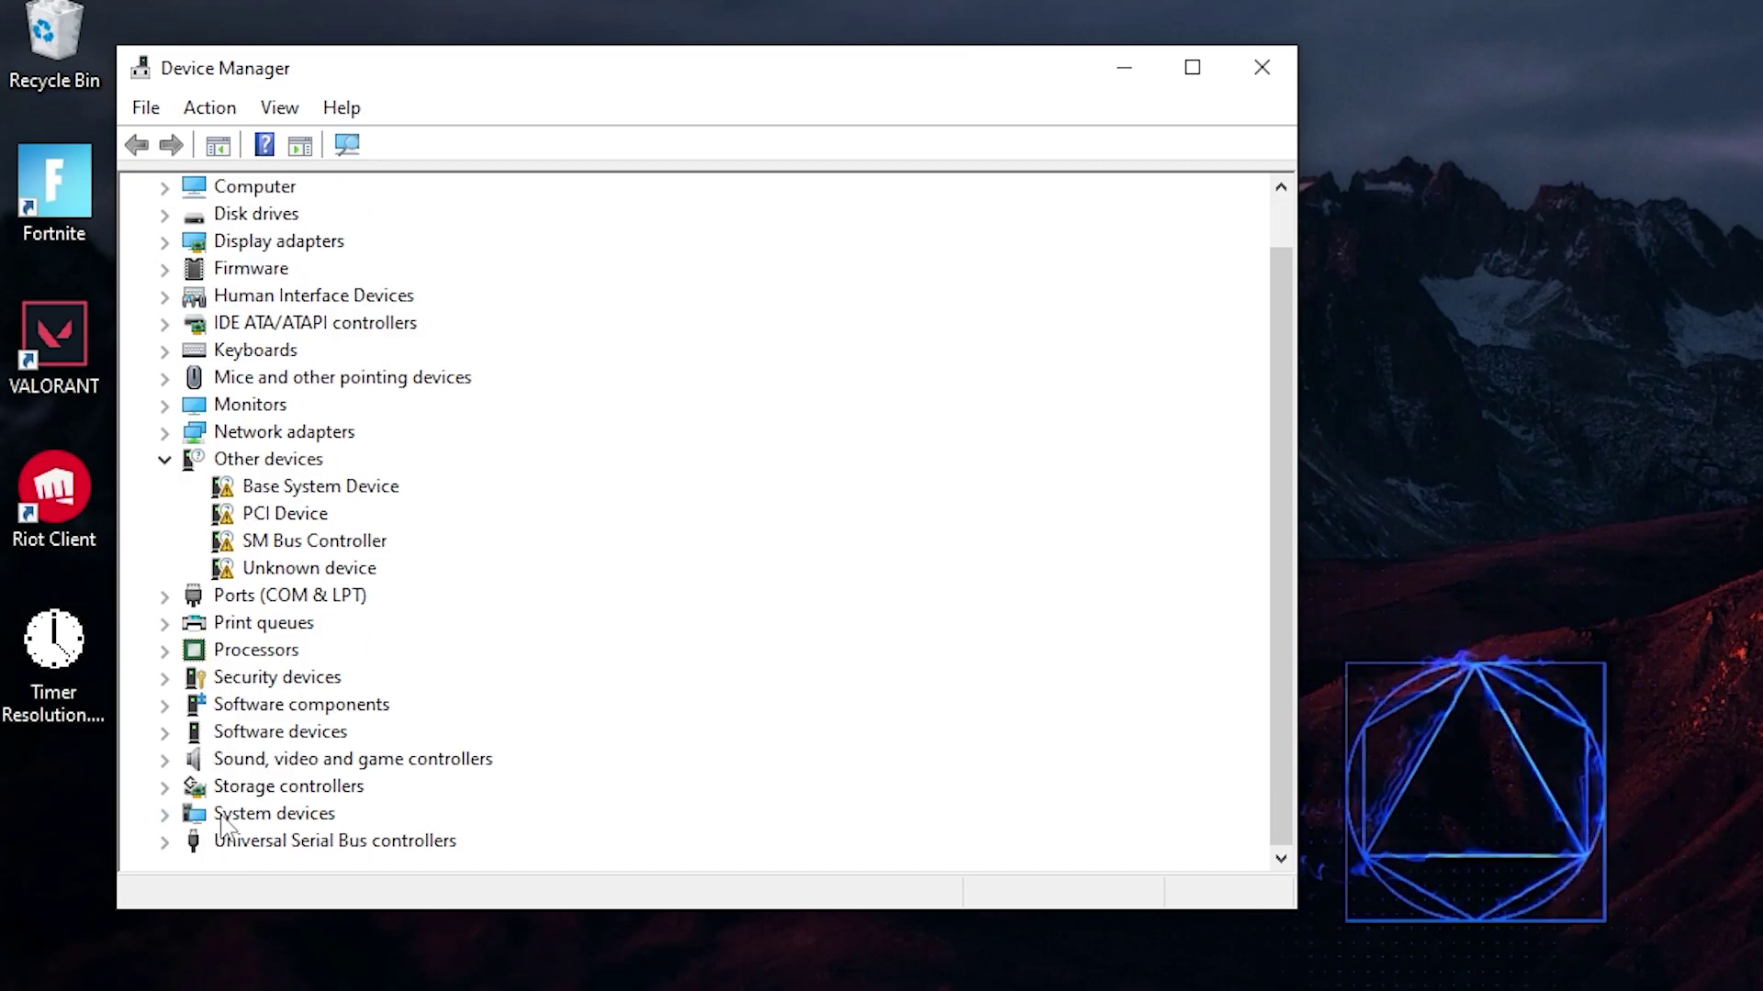
left_click(164, 814)
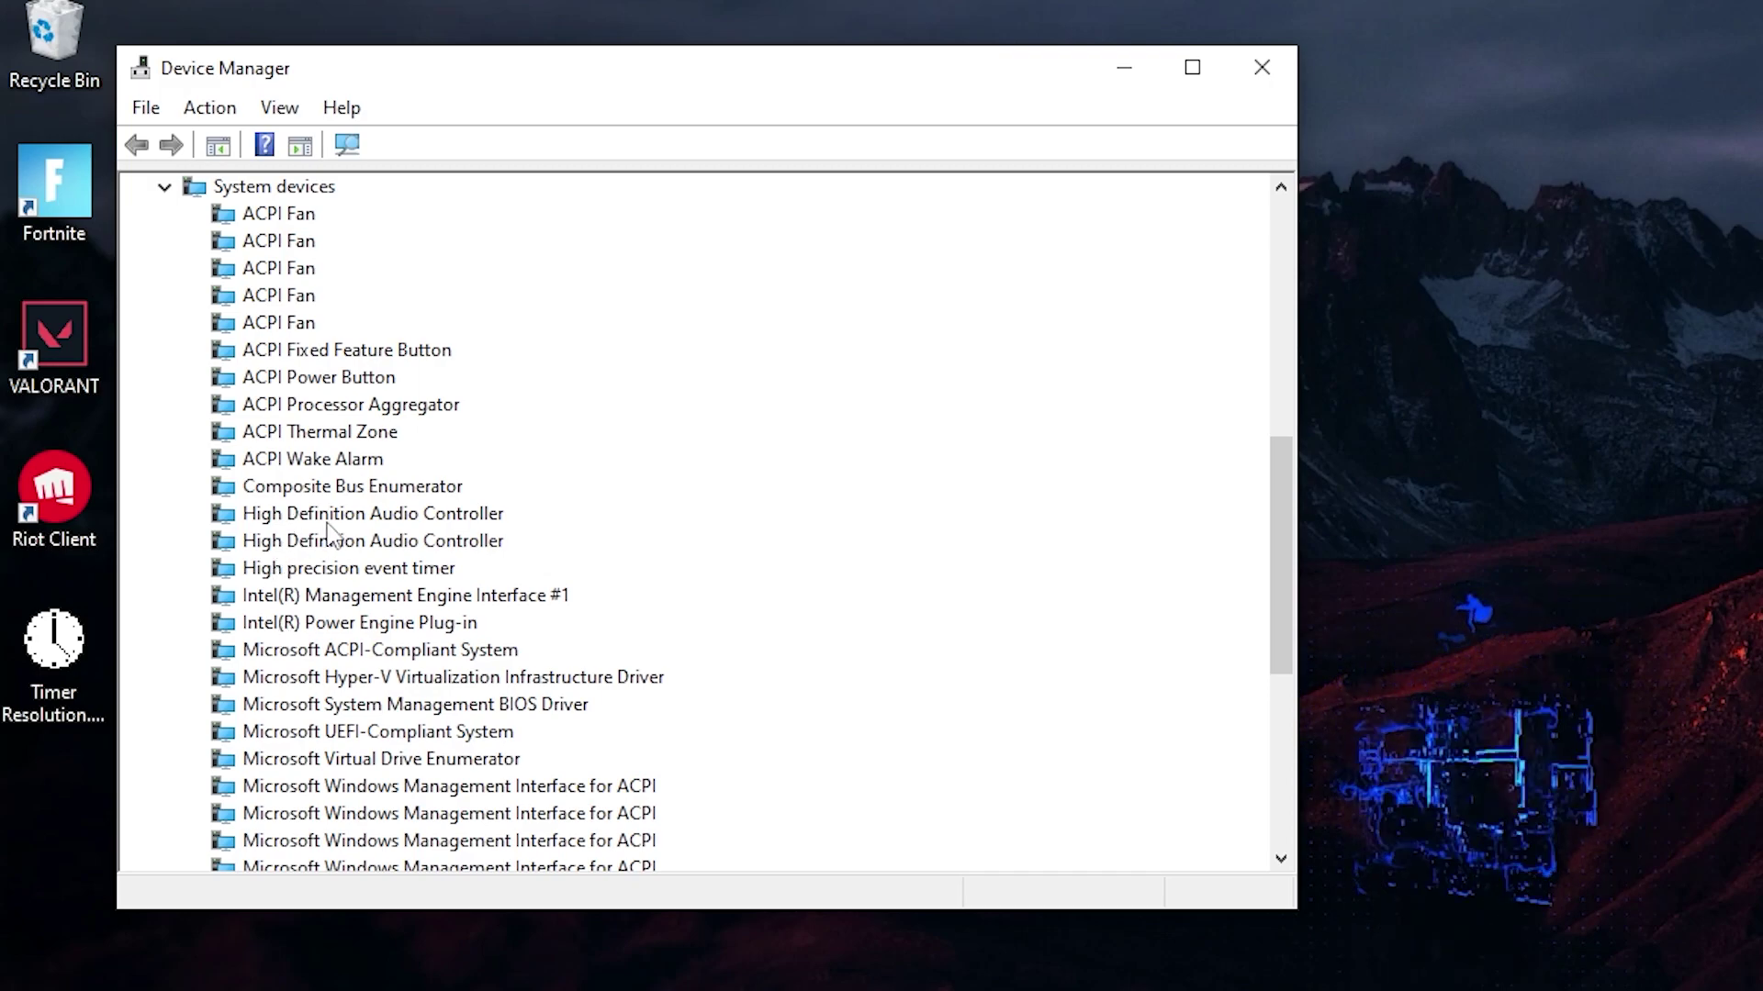
right_click(303, 573)
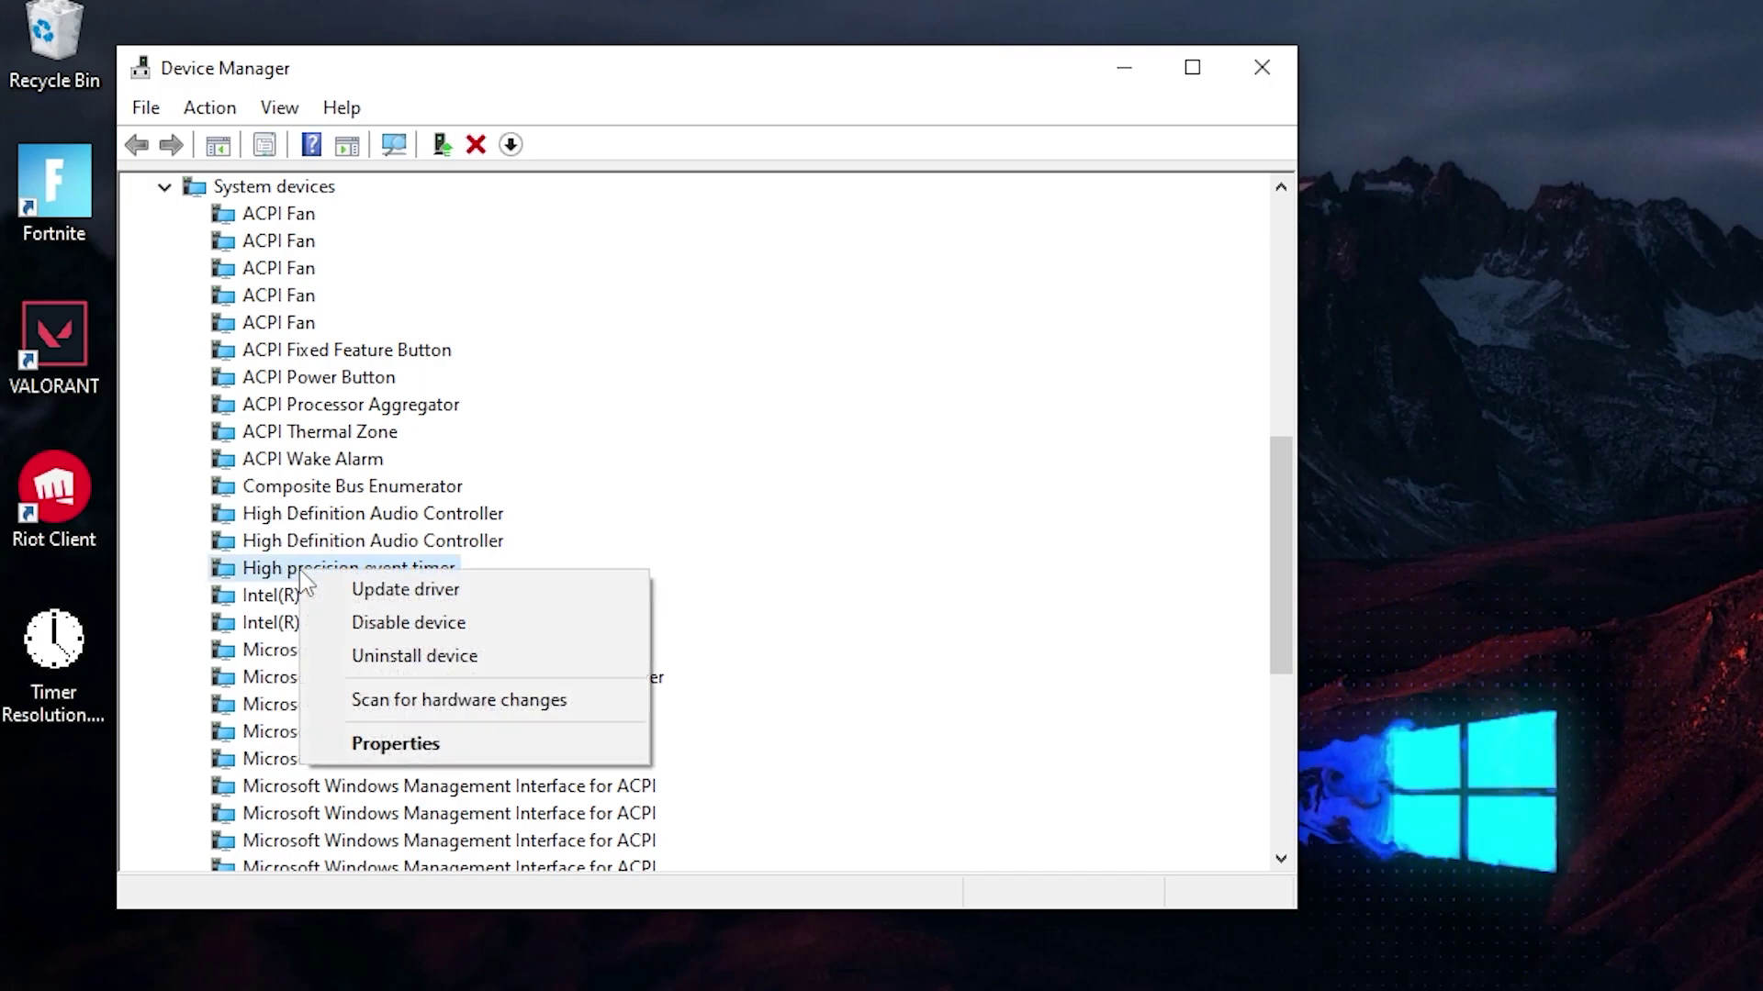
left_click(372, 623)
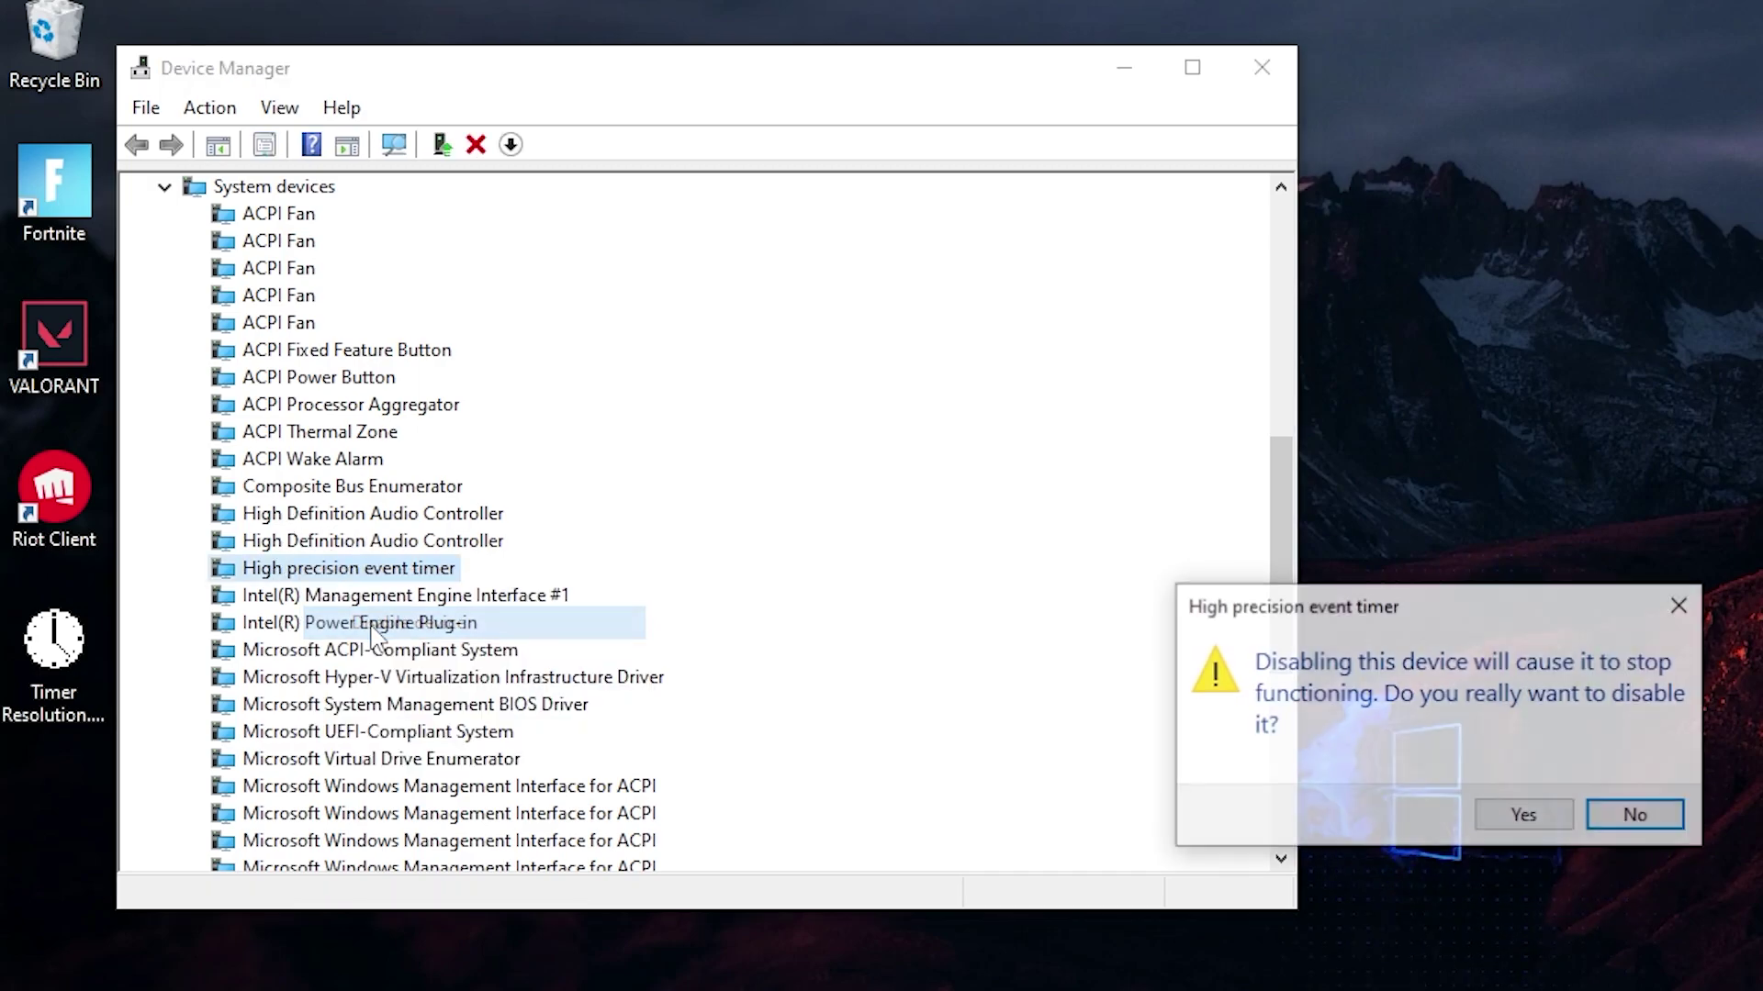
left_click(1521, 815)
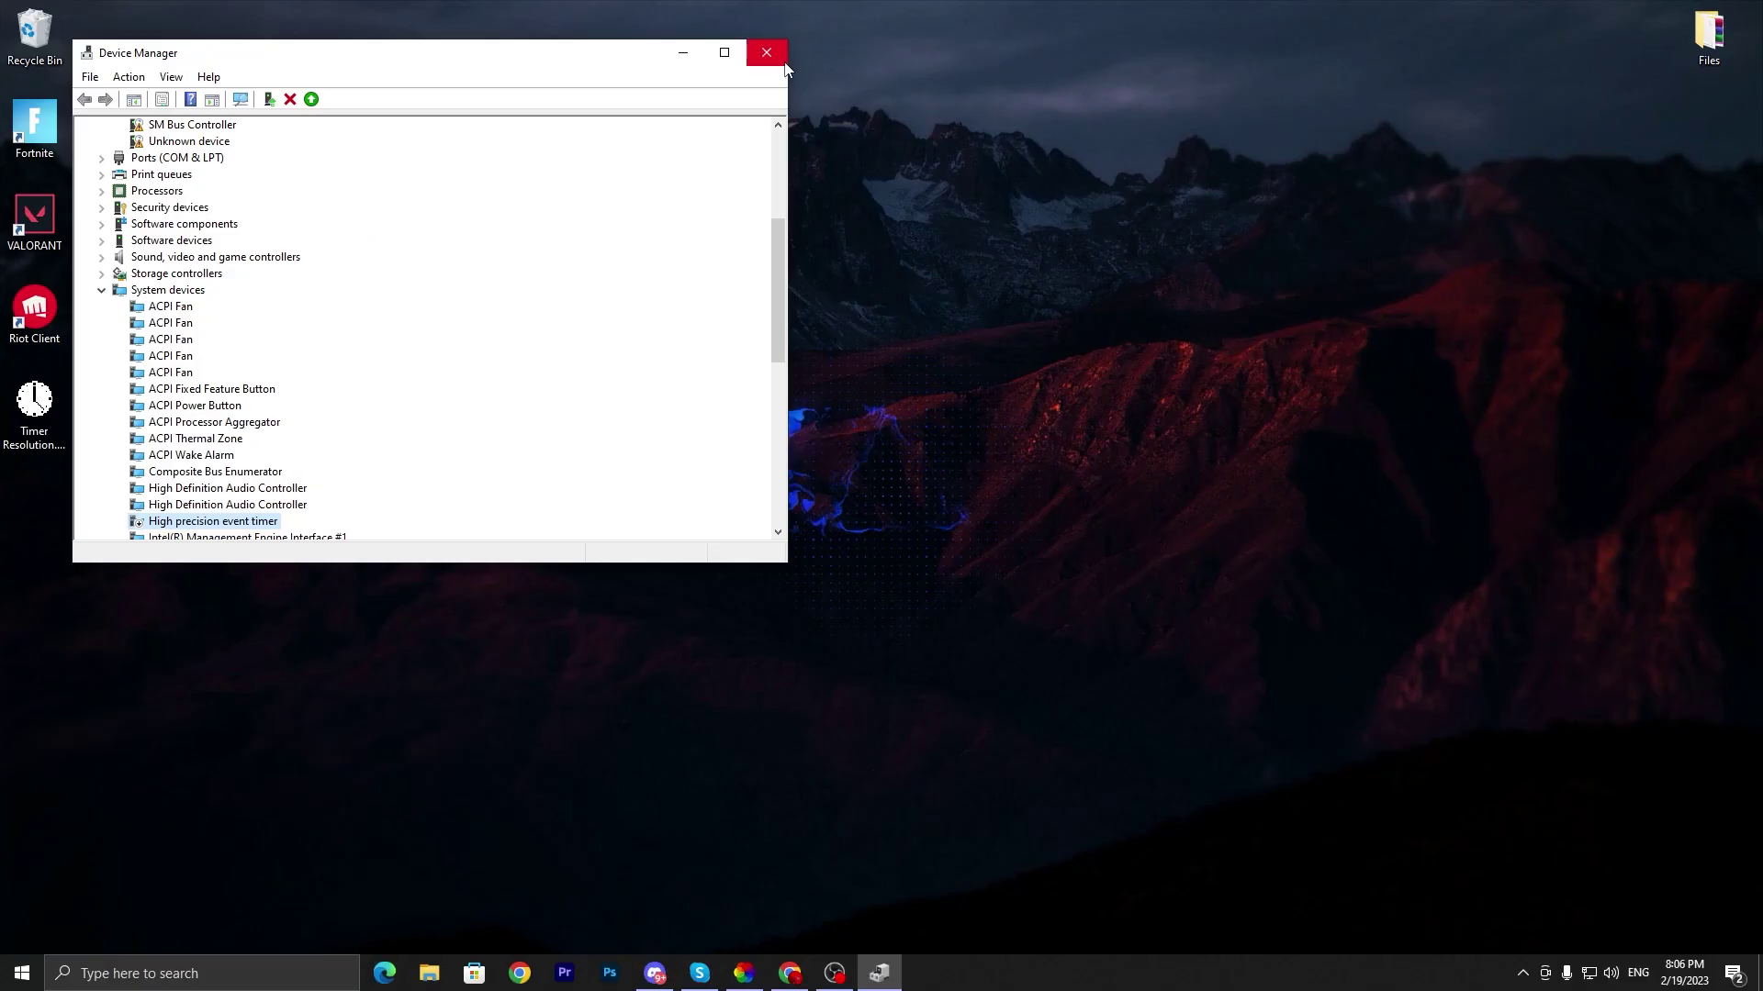
left_click(1261, 67)
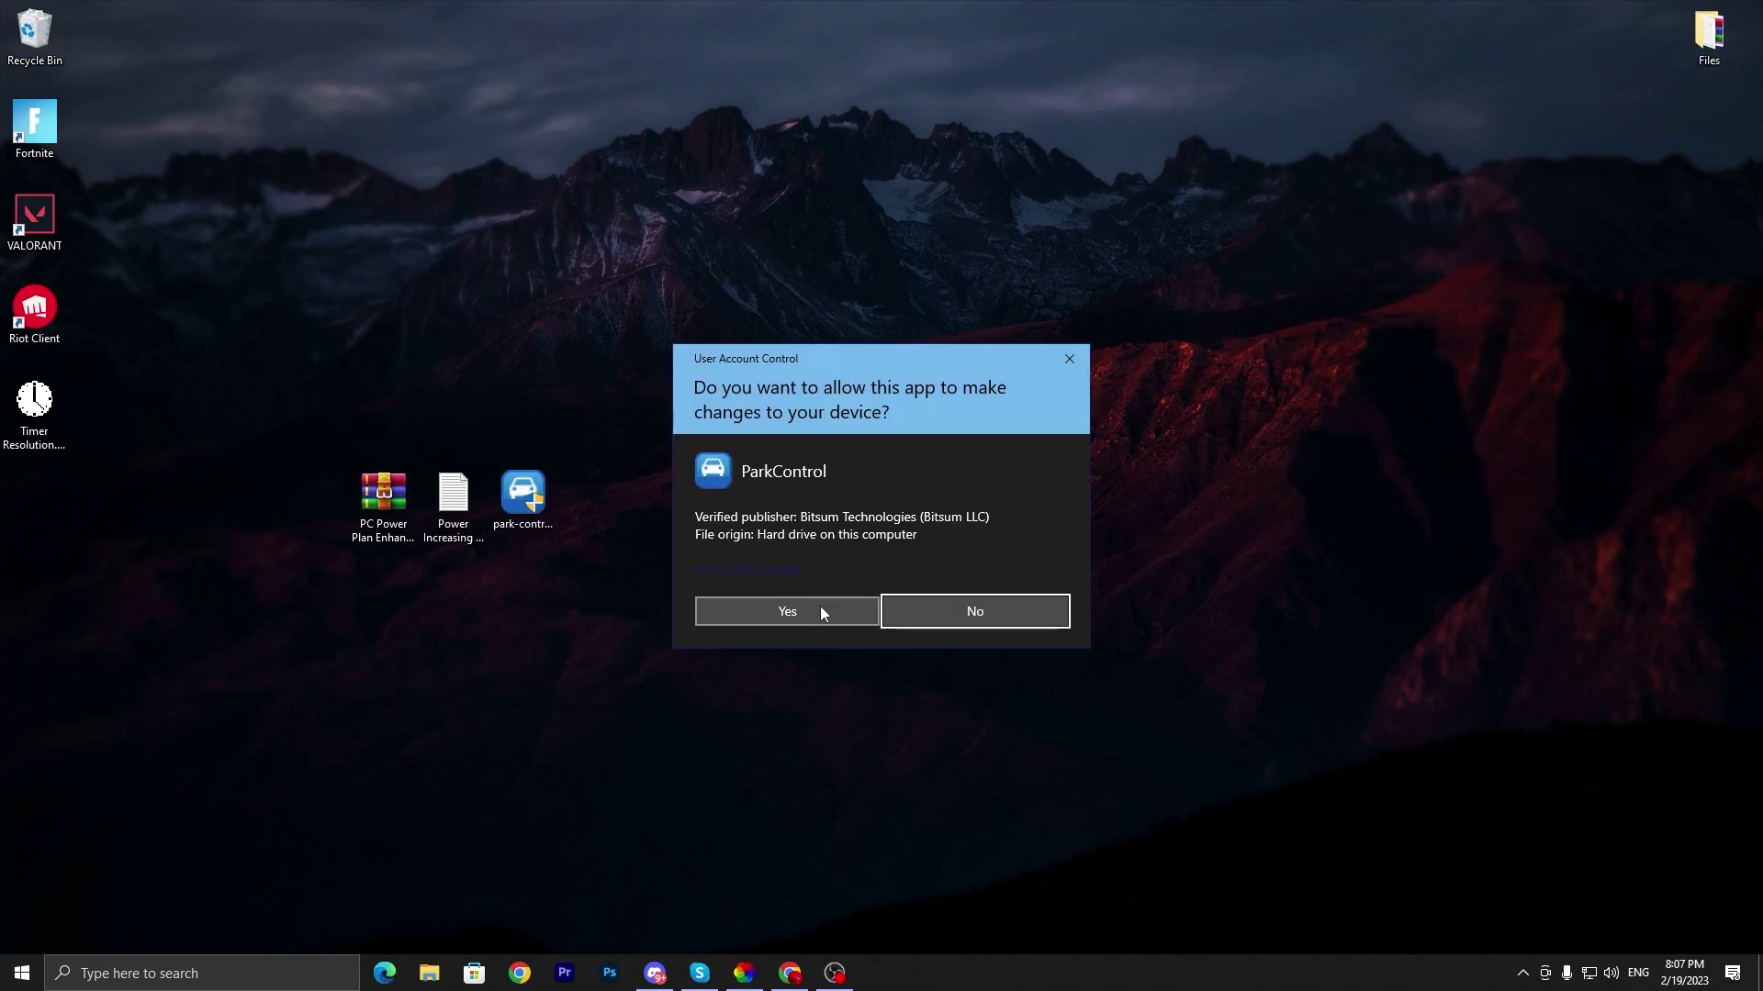
Run the ParkControl installer through language, license and components, then cancel and quit setup.
left_click(780, 613)
left_click(904, 532)
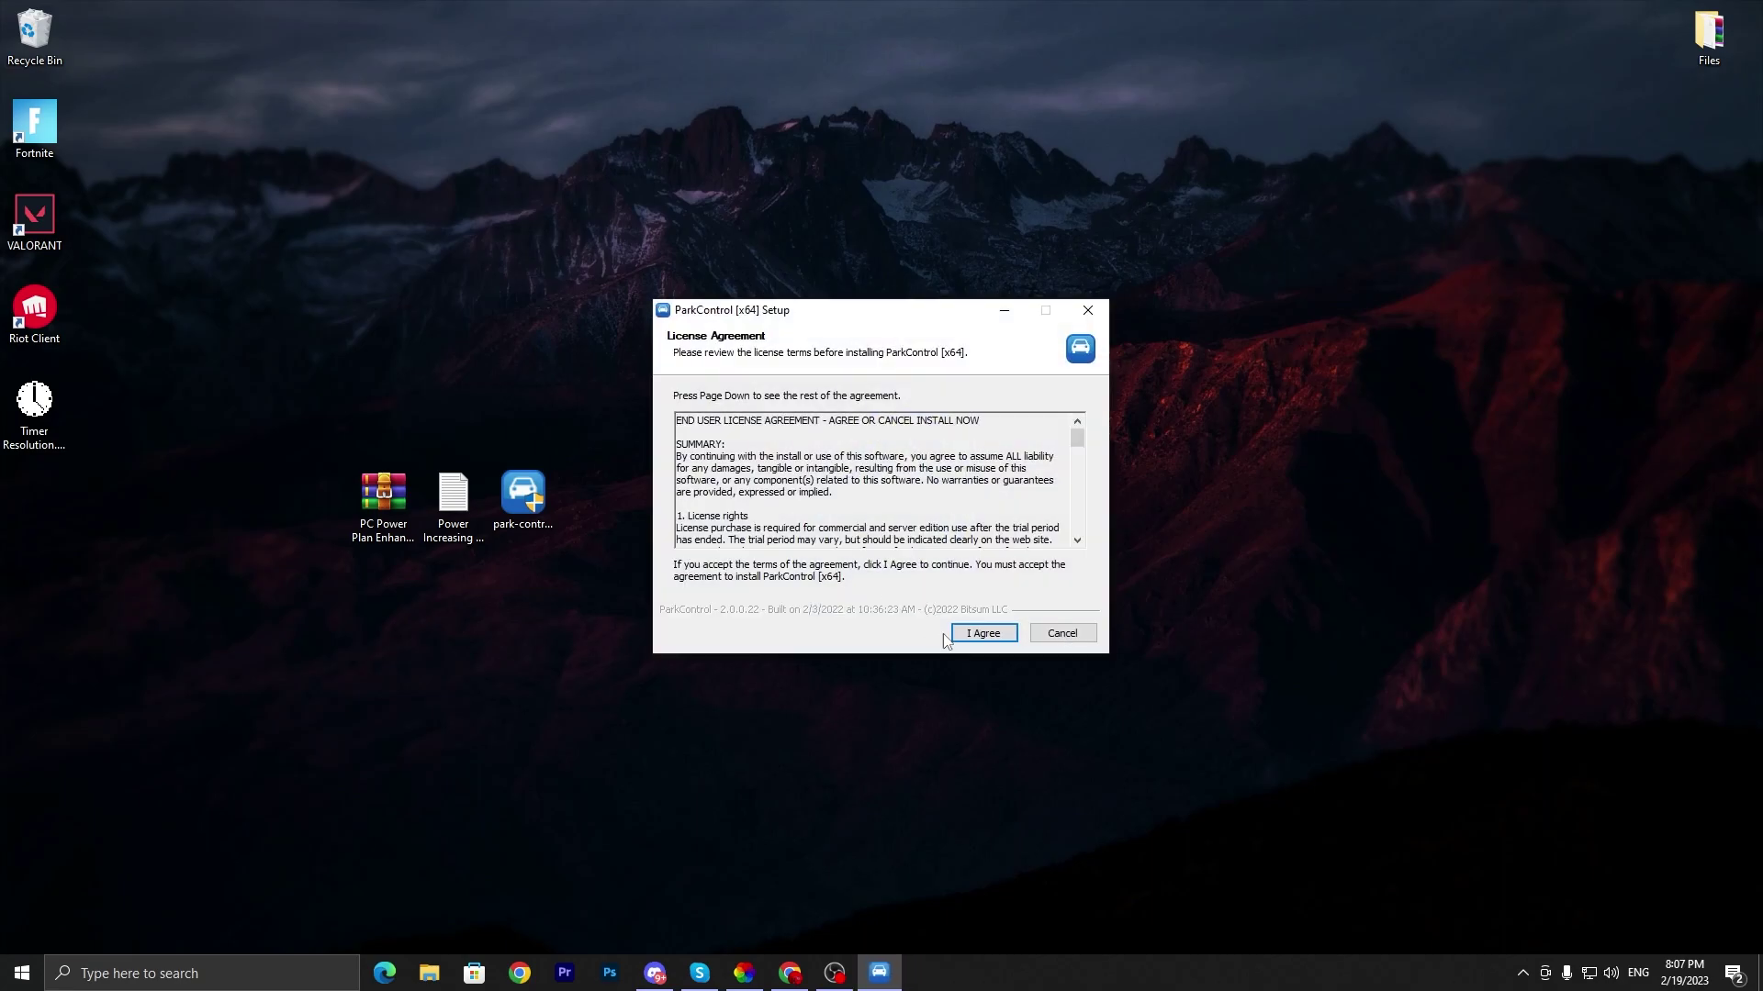
left_click(984, 633)
left_click(987, 633)
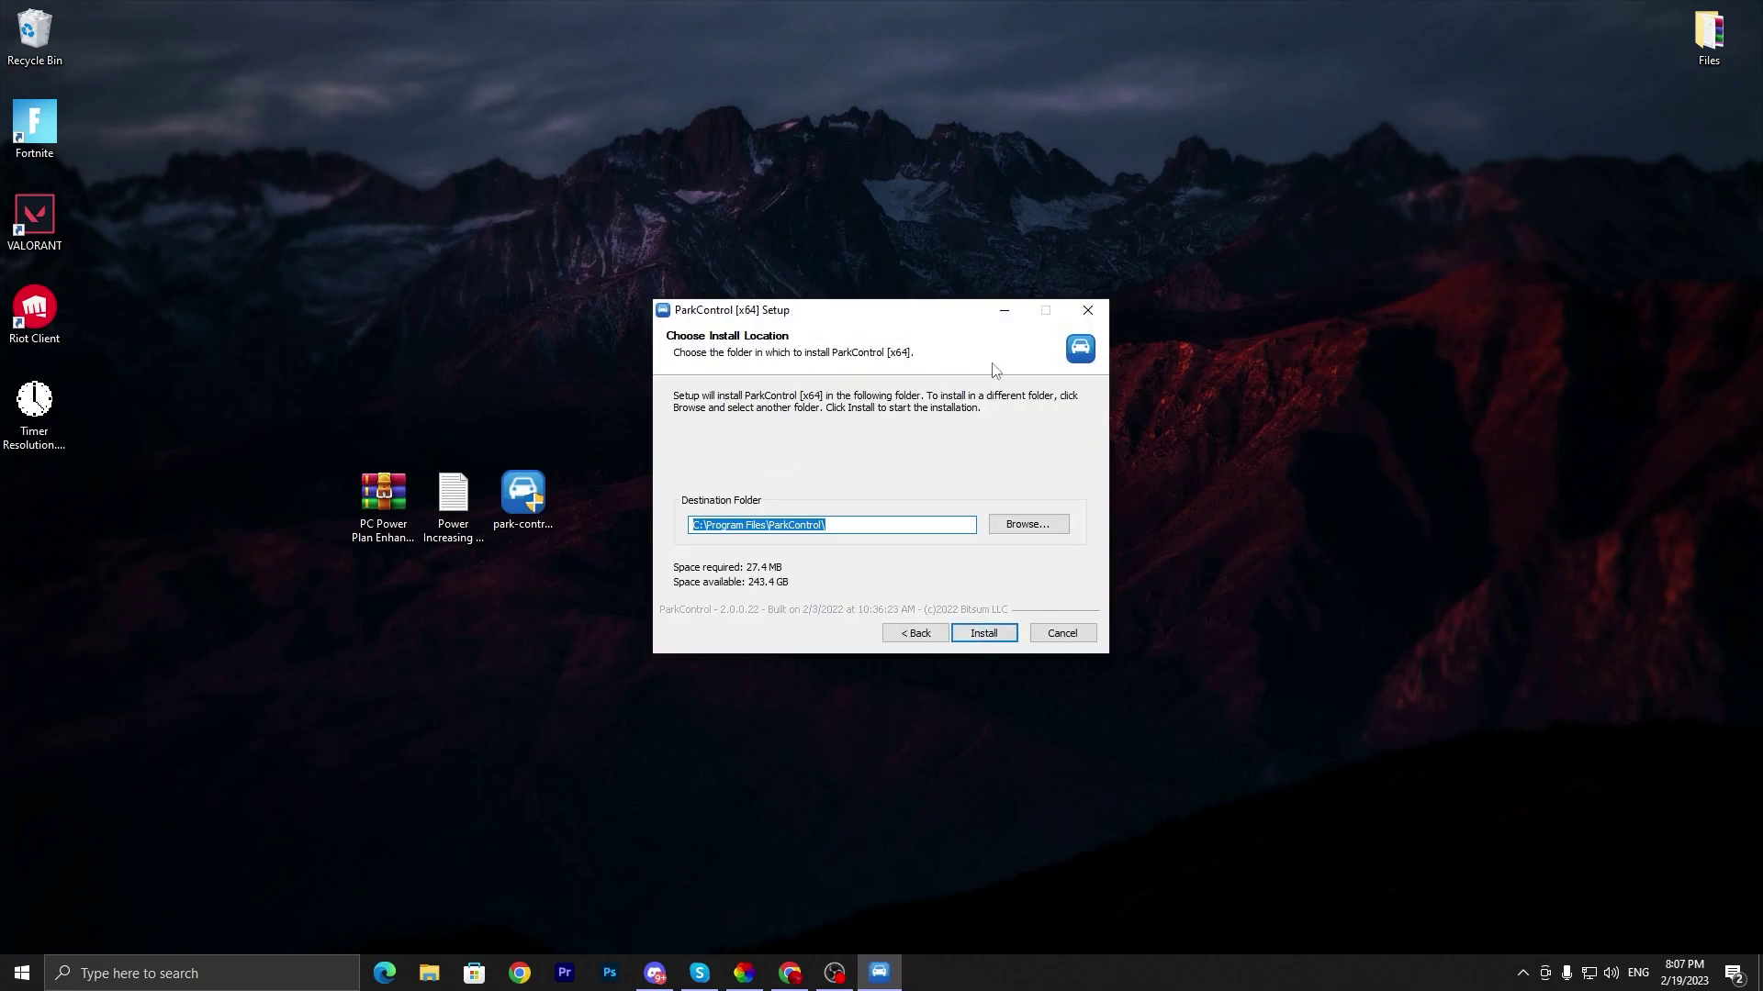
left_click(1057, 634)
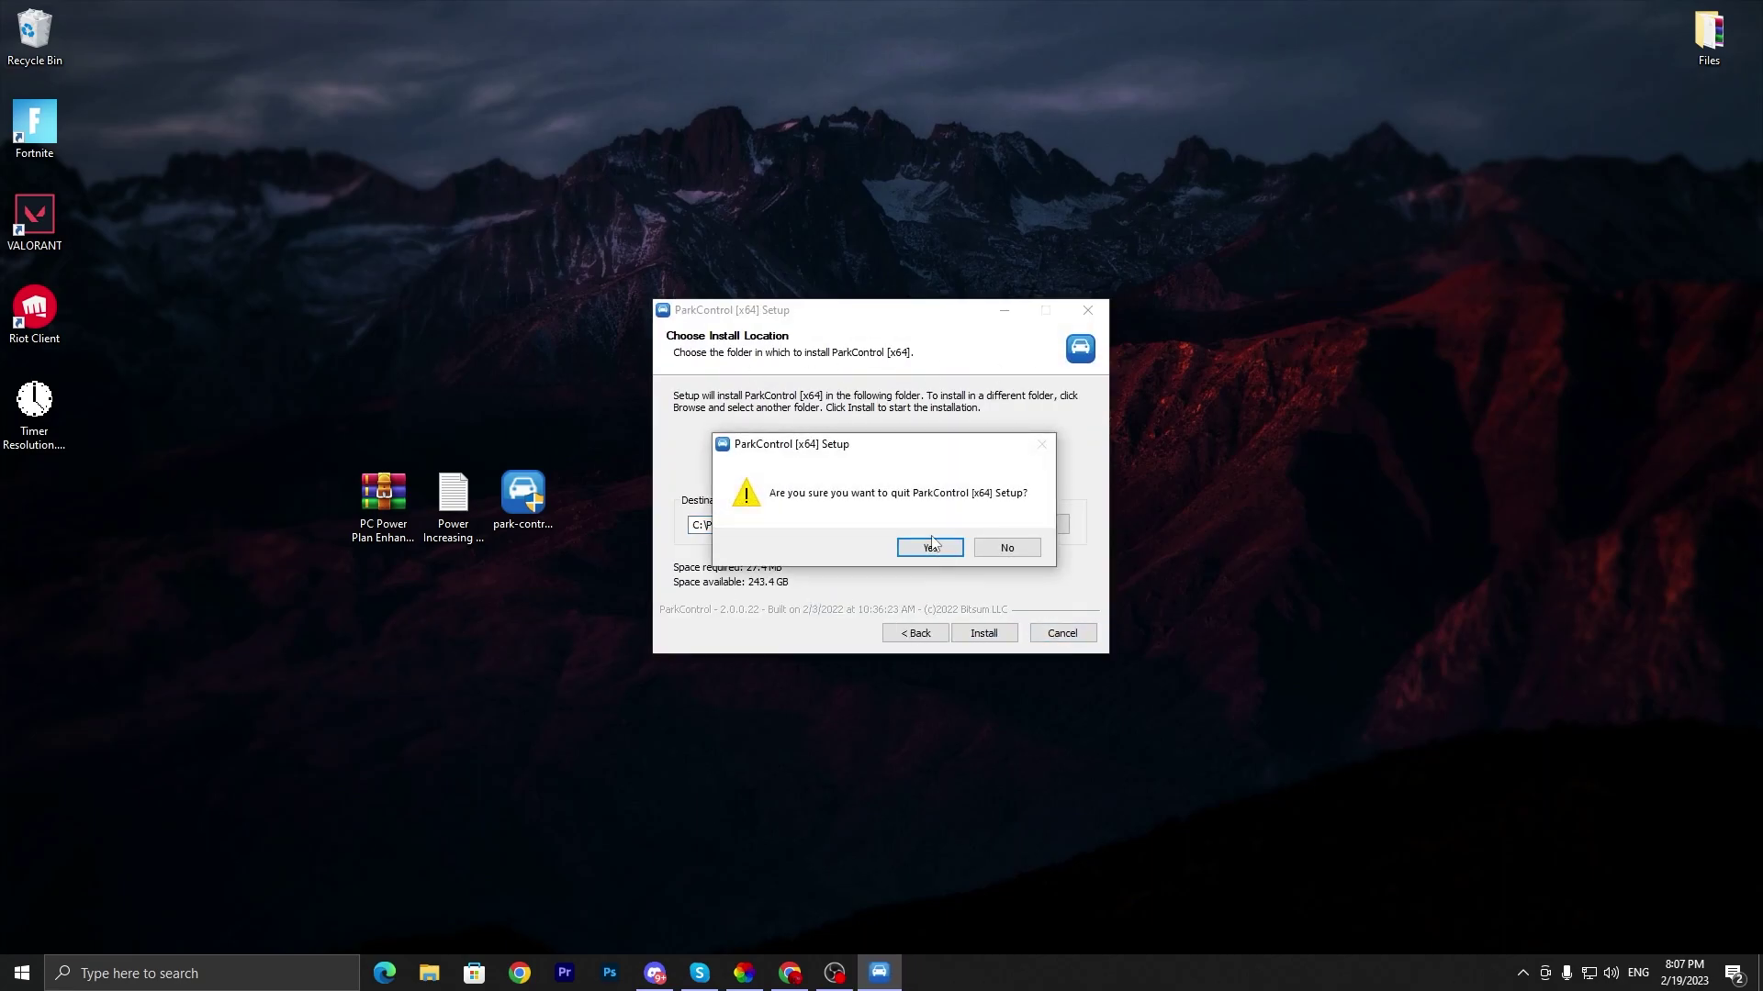
left_click(925, 544)
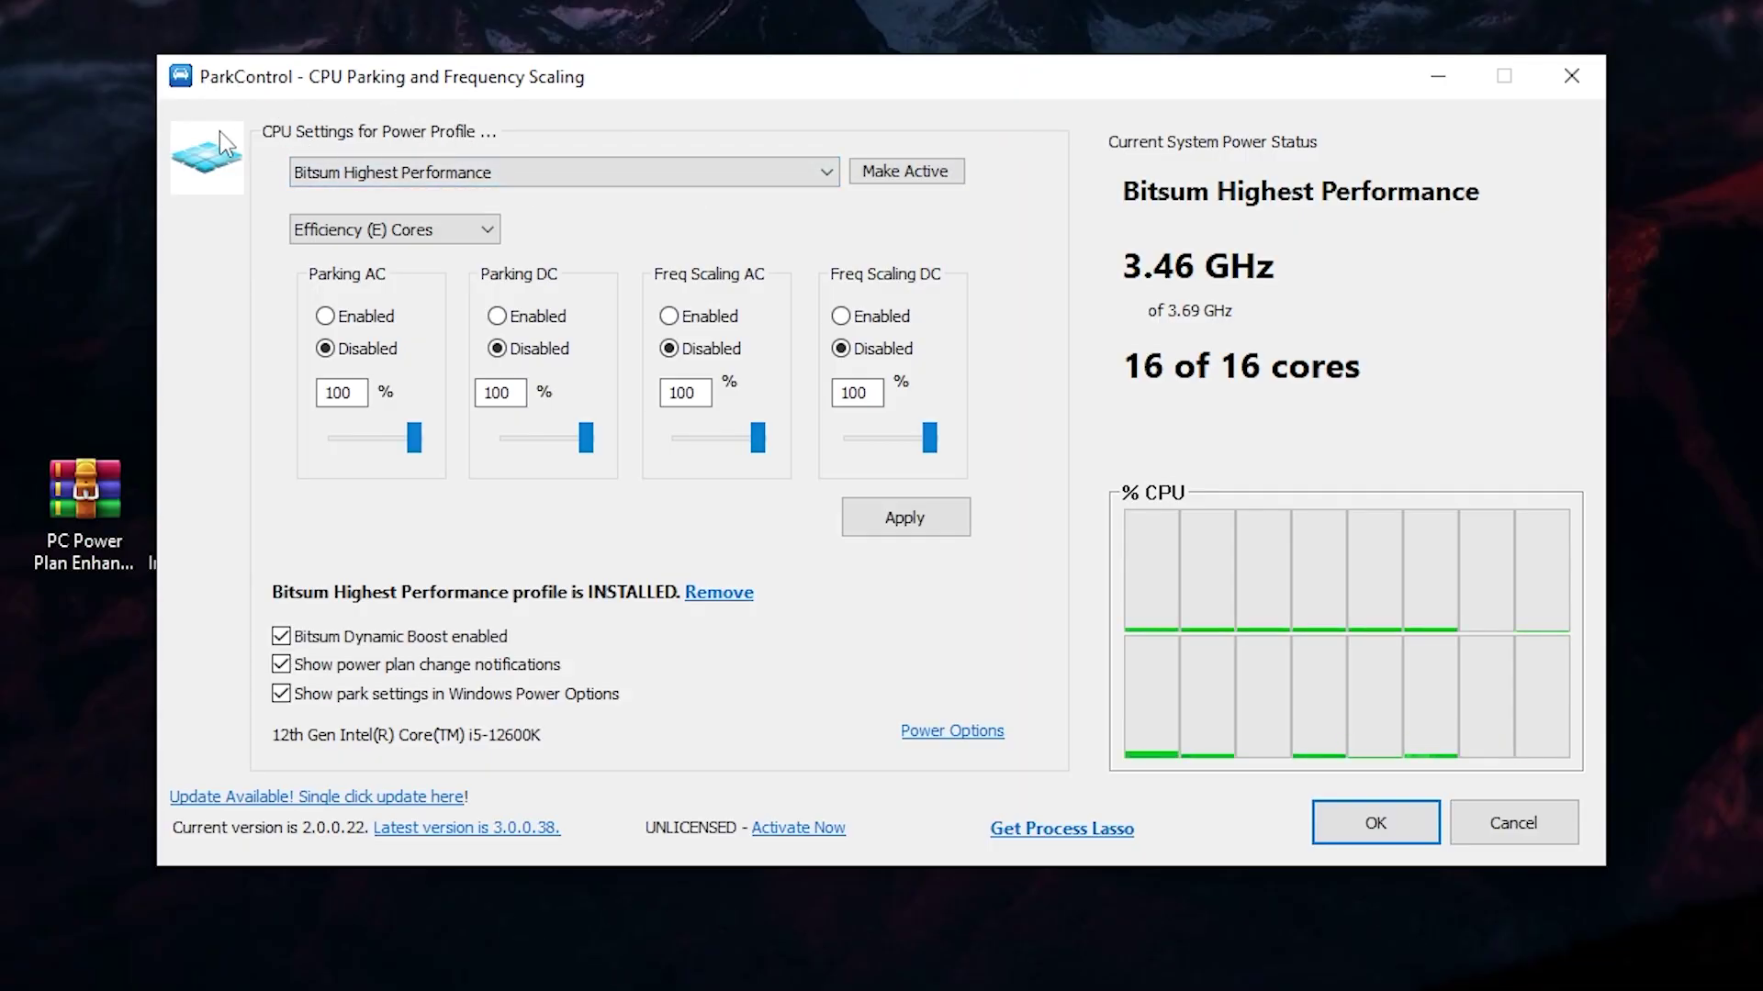
Make Bitsum Highest Performance the active profile and show the Performance (P) Cores settings.
left_click(827, 173)
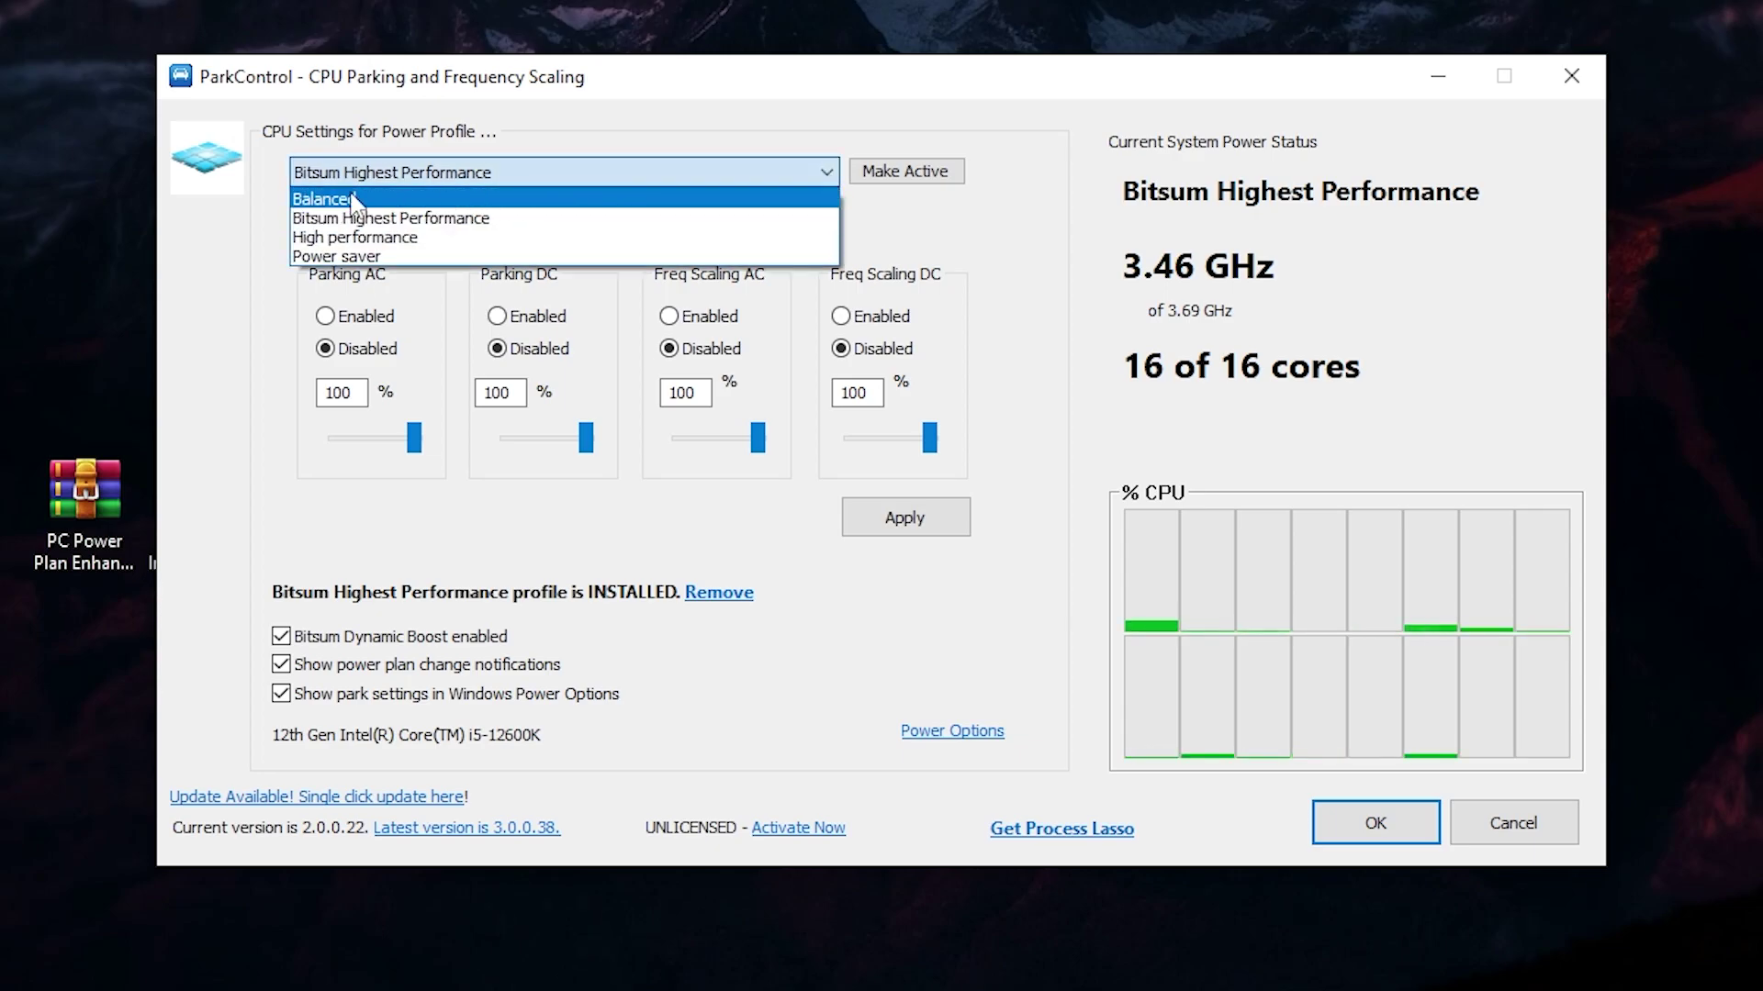
left_click(384, 227)
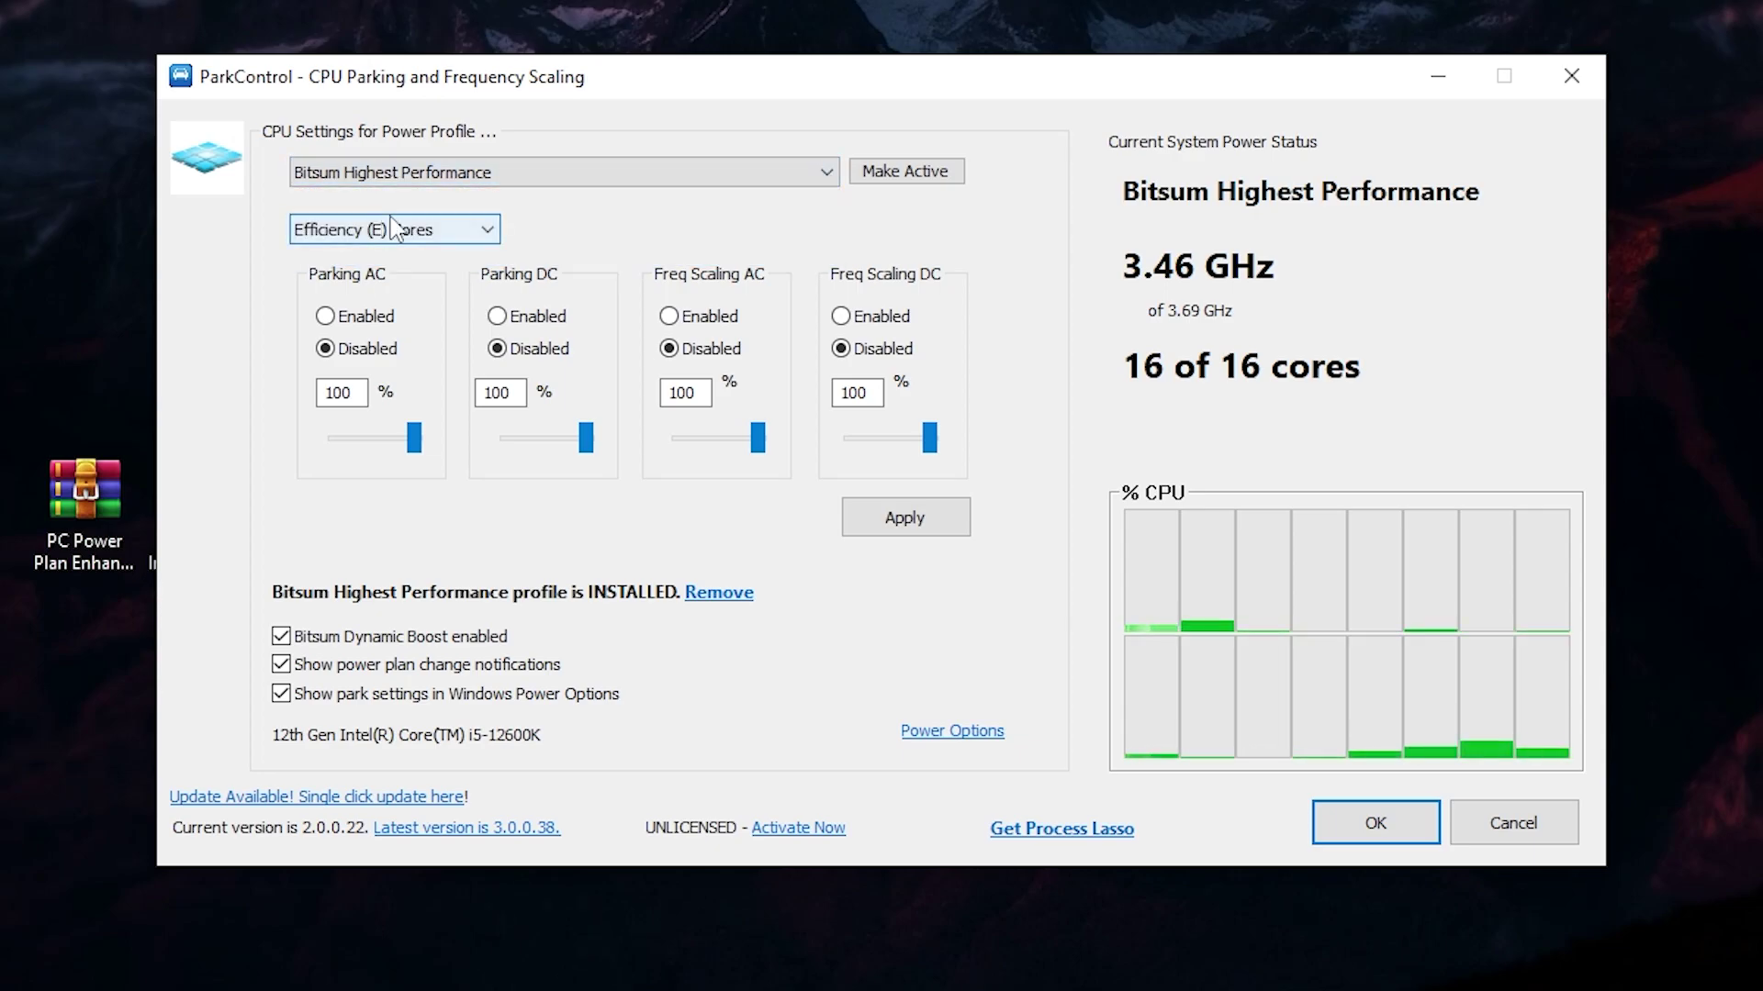
left_click(910, 179)
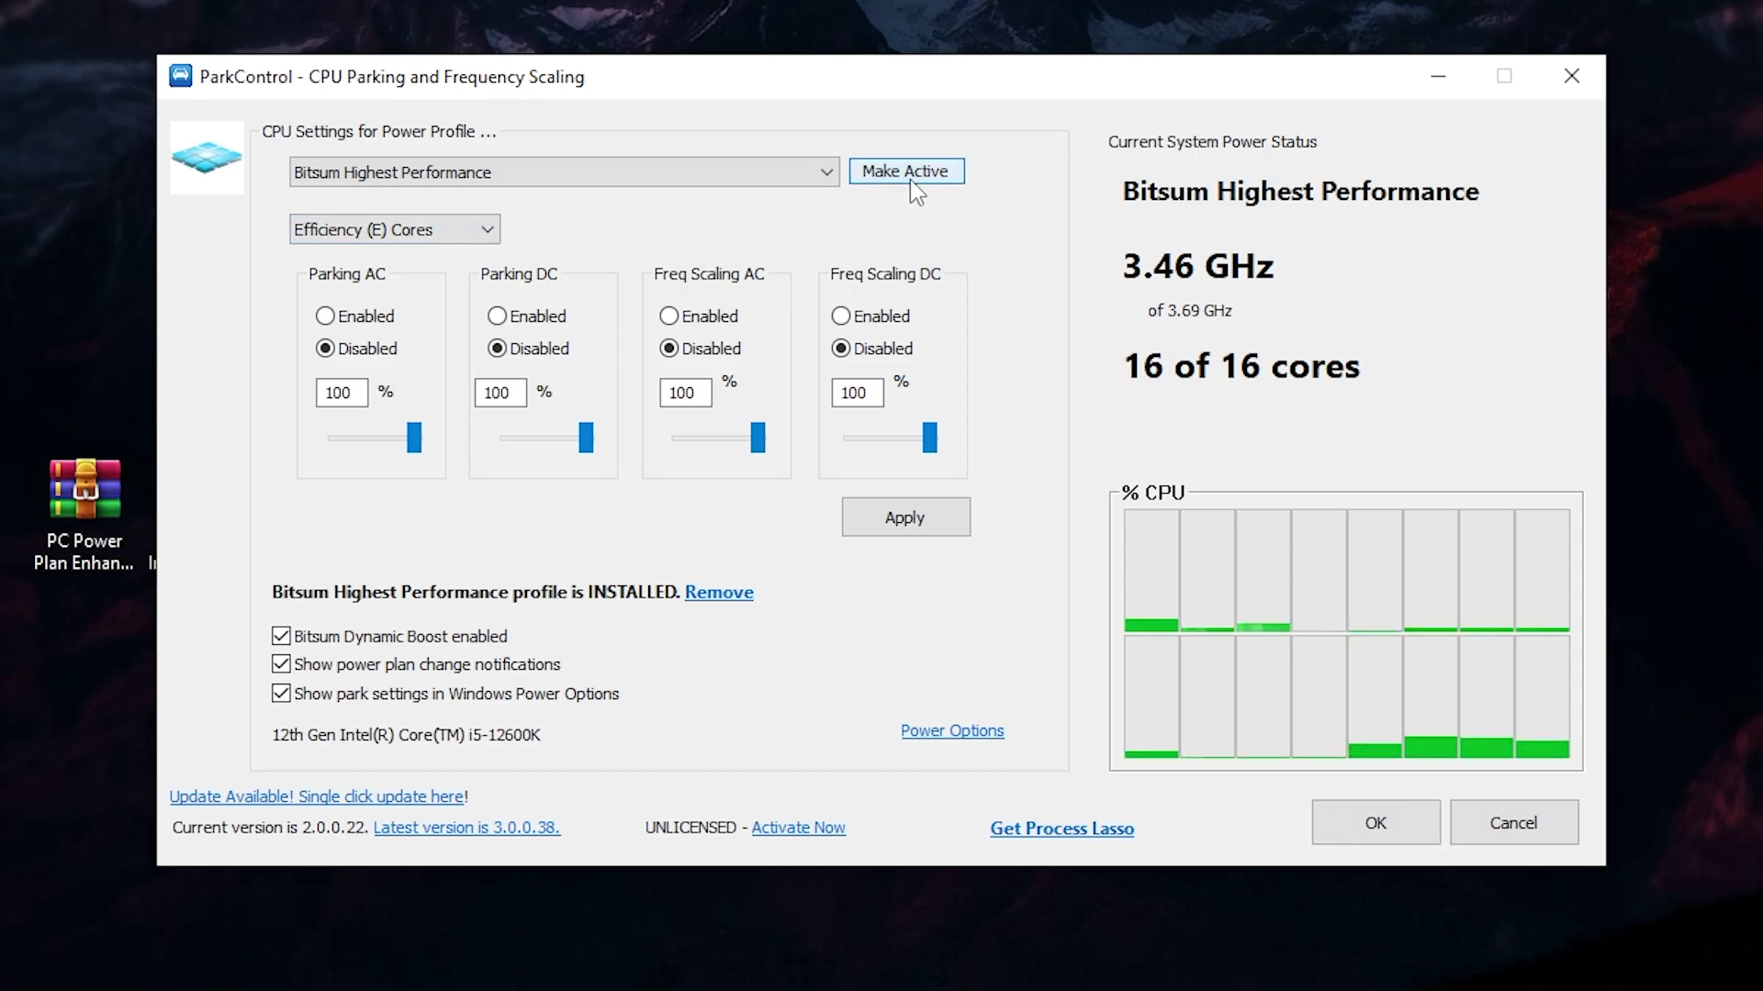
left_click(487, 229)
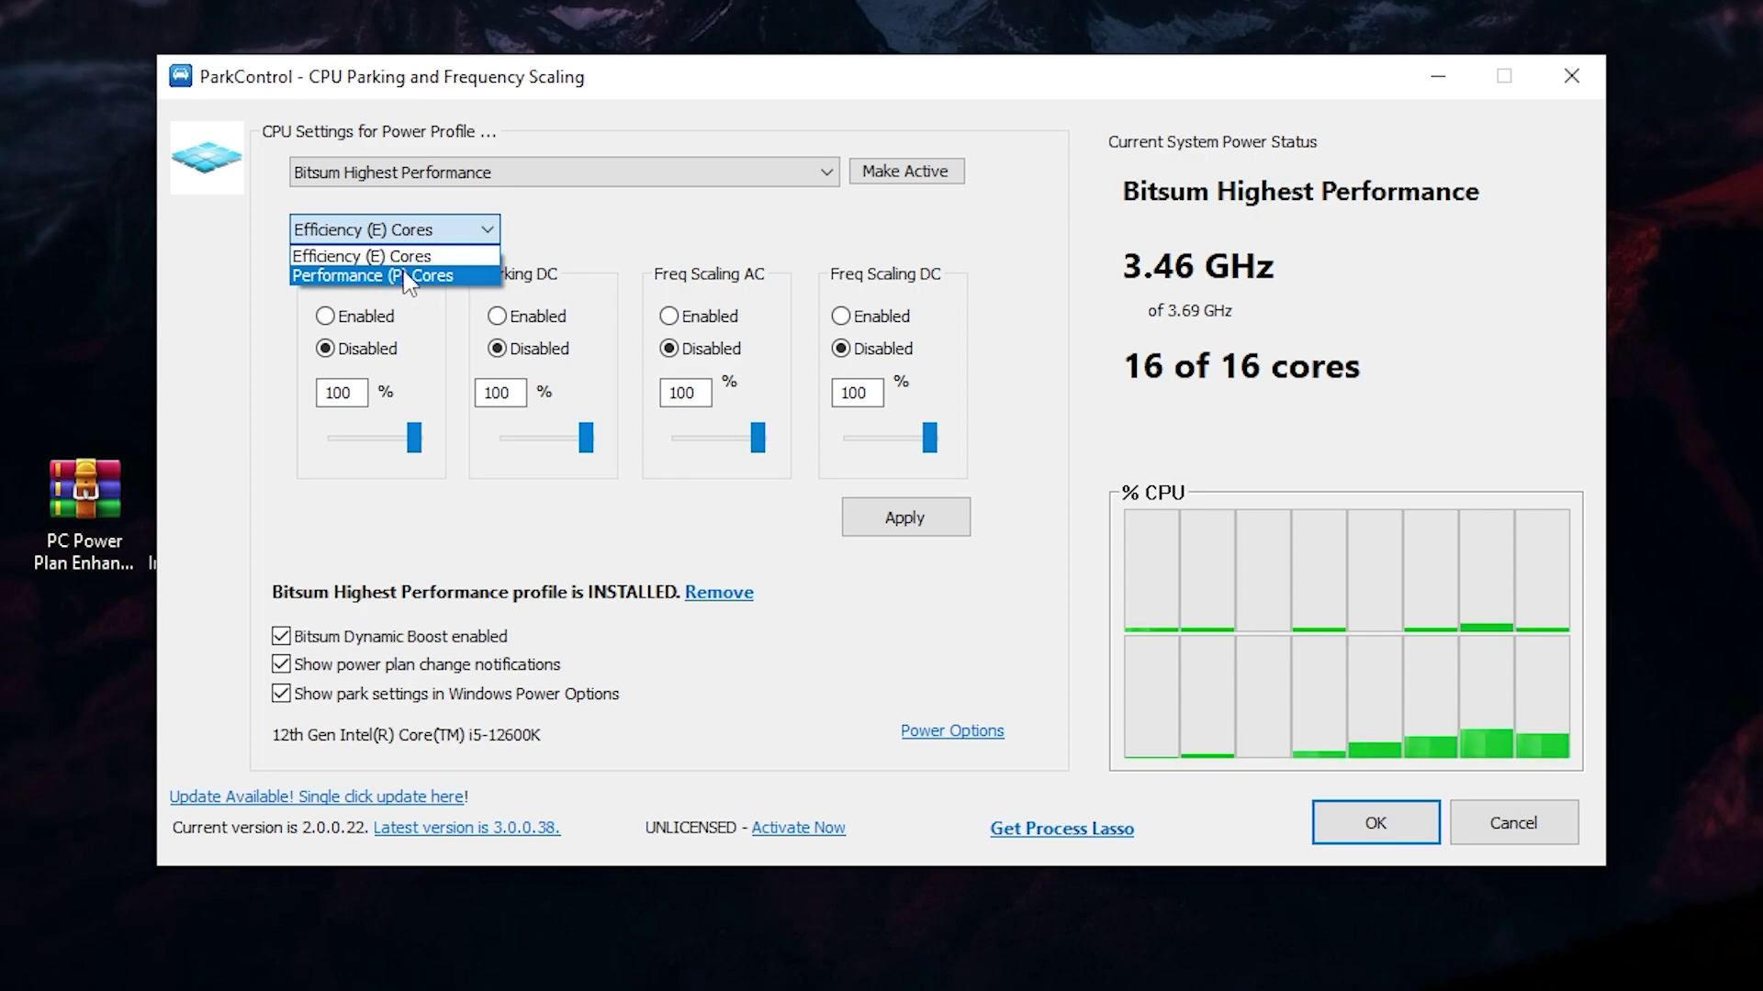
left_click(375, 275)
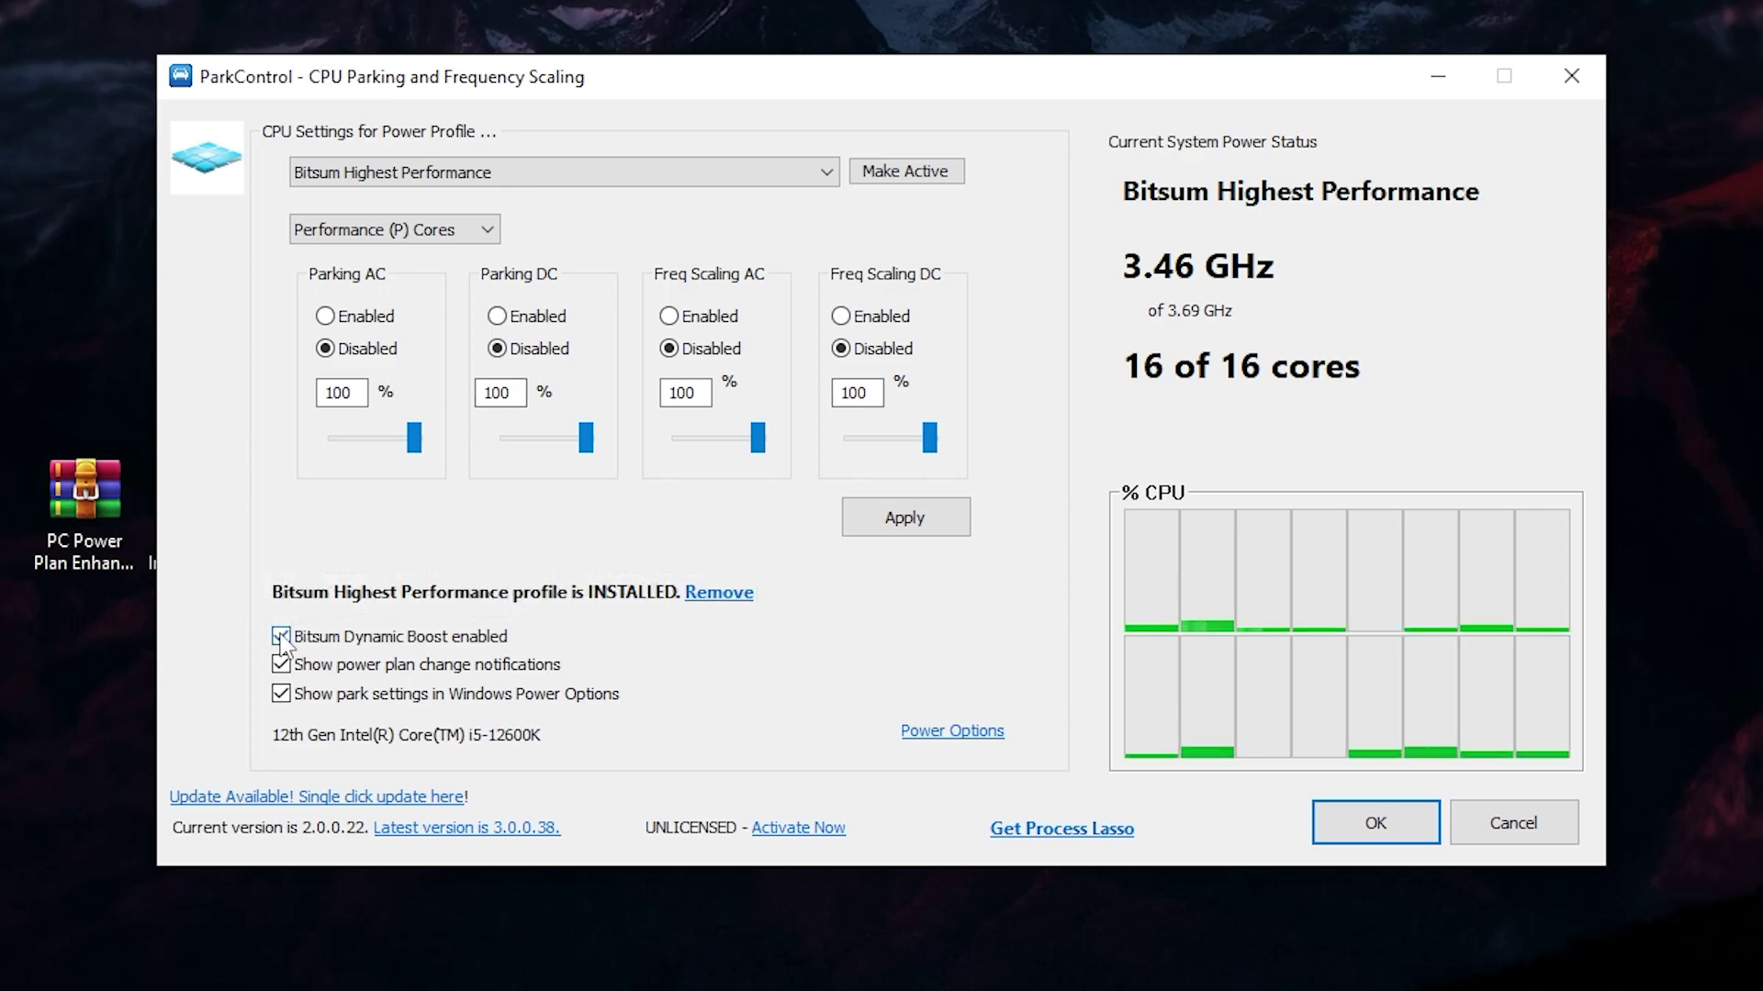
mouse_move(314, 648)
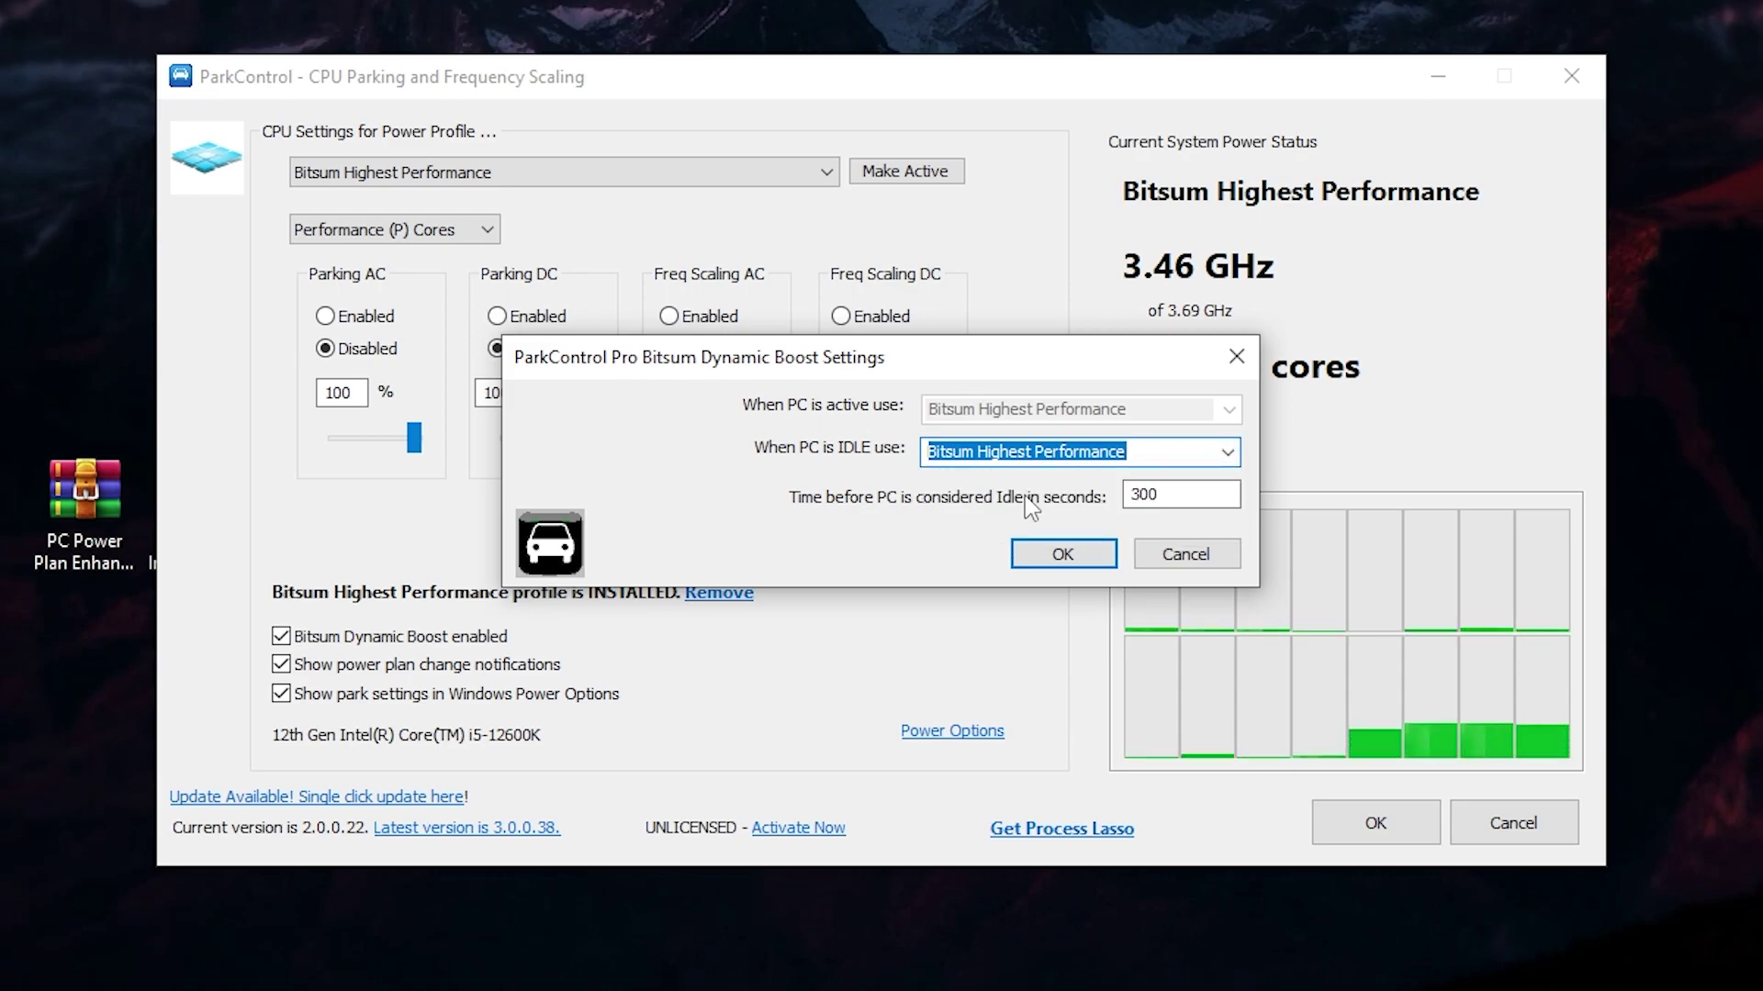
Close ParkControl, then harvest wood from the wall with the pickaxe in Fortnite.
left_click(1343, 828)
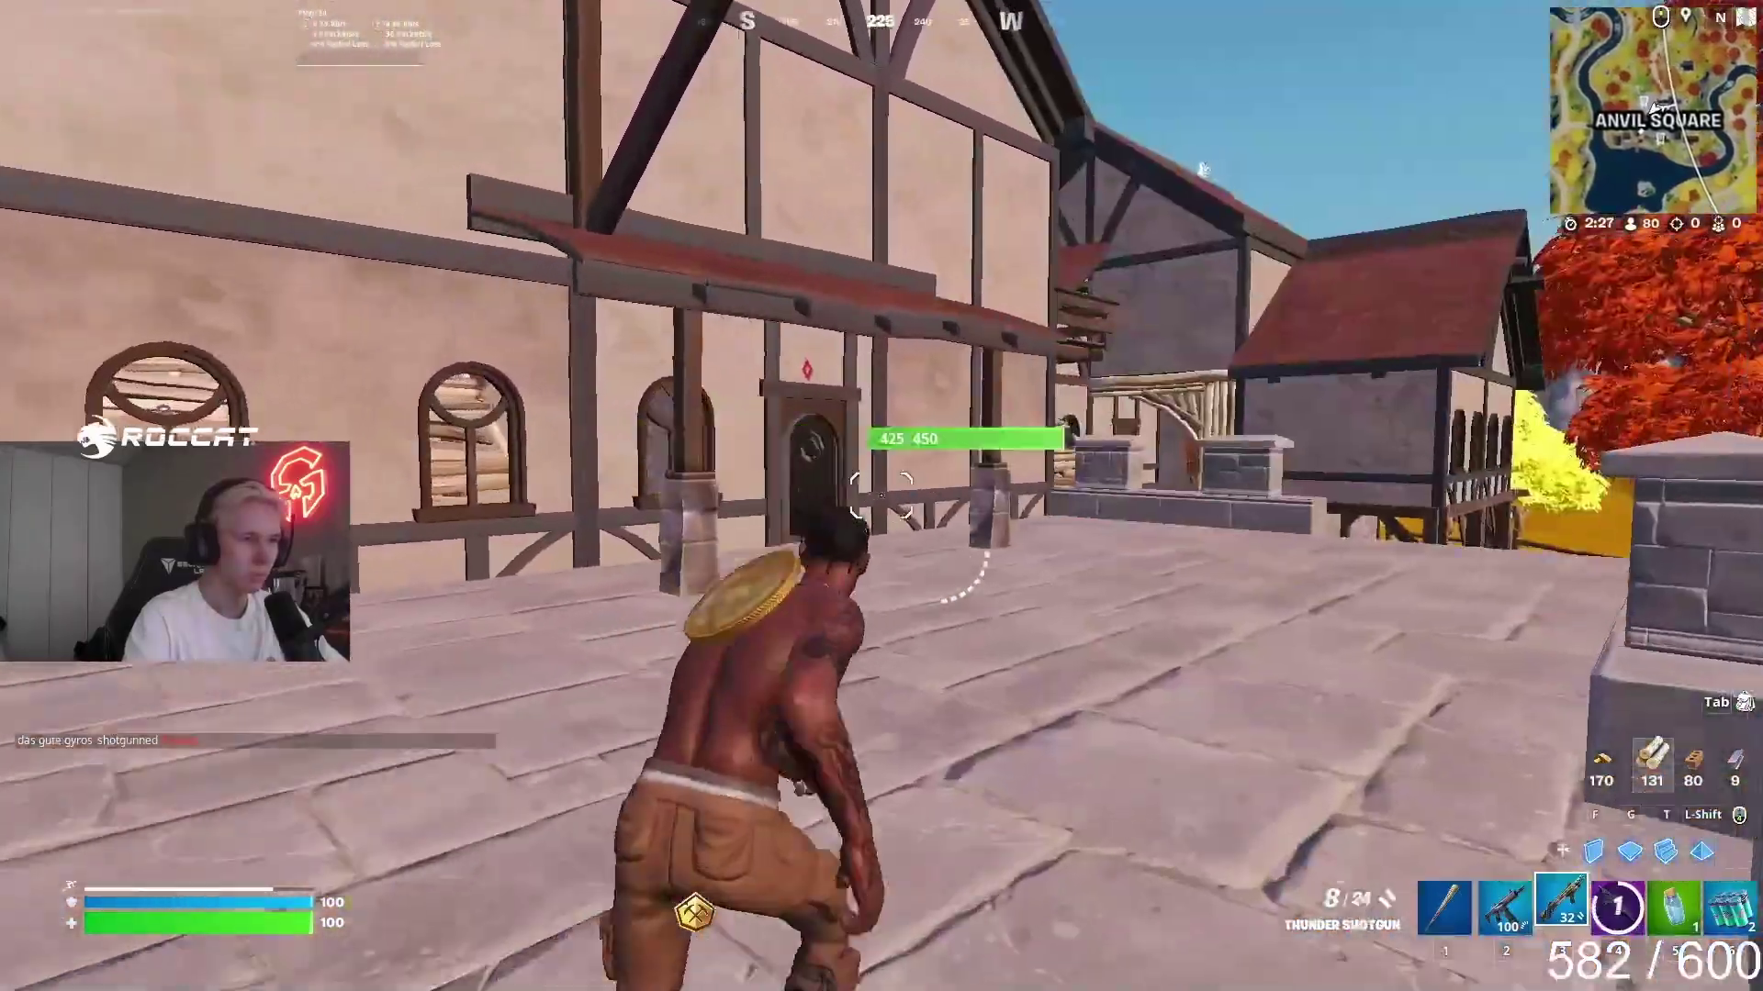
key("1")
left_click(882, 496)
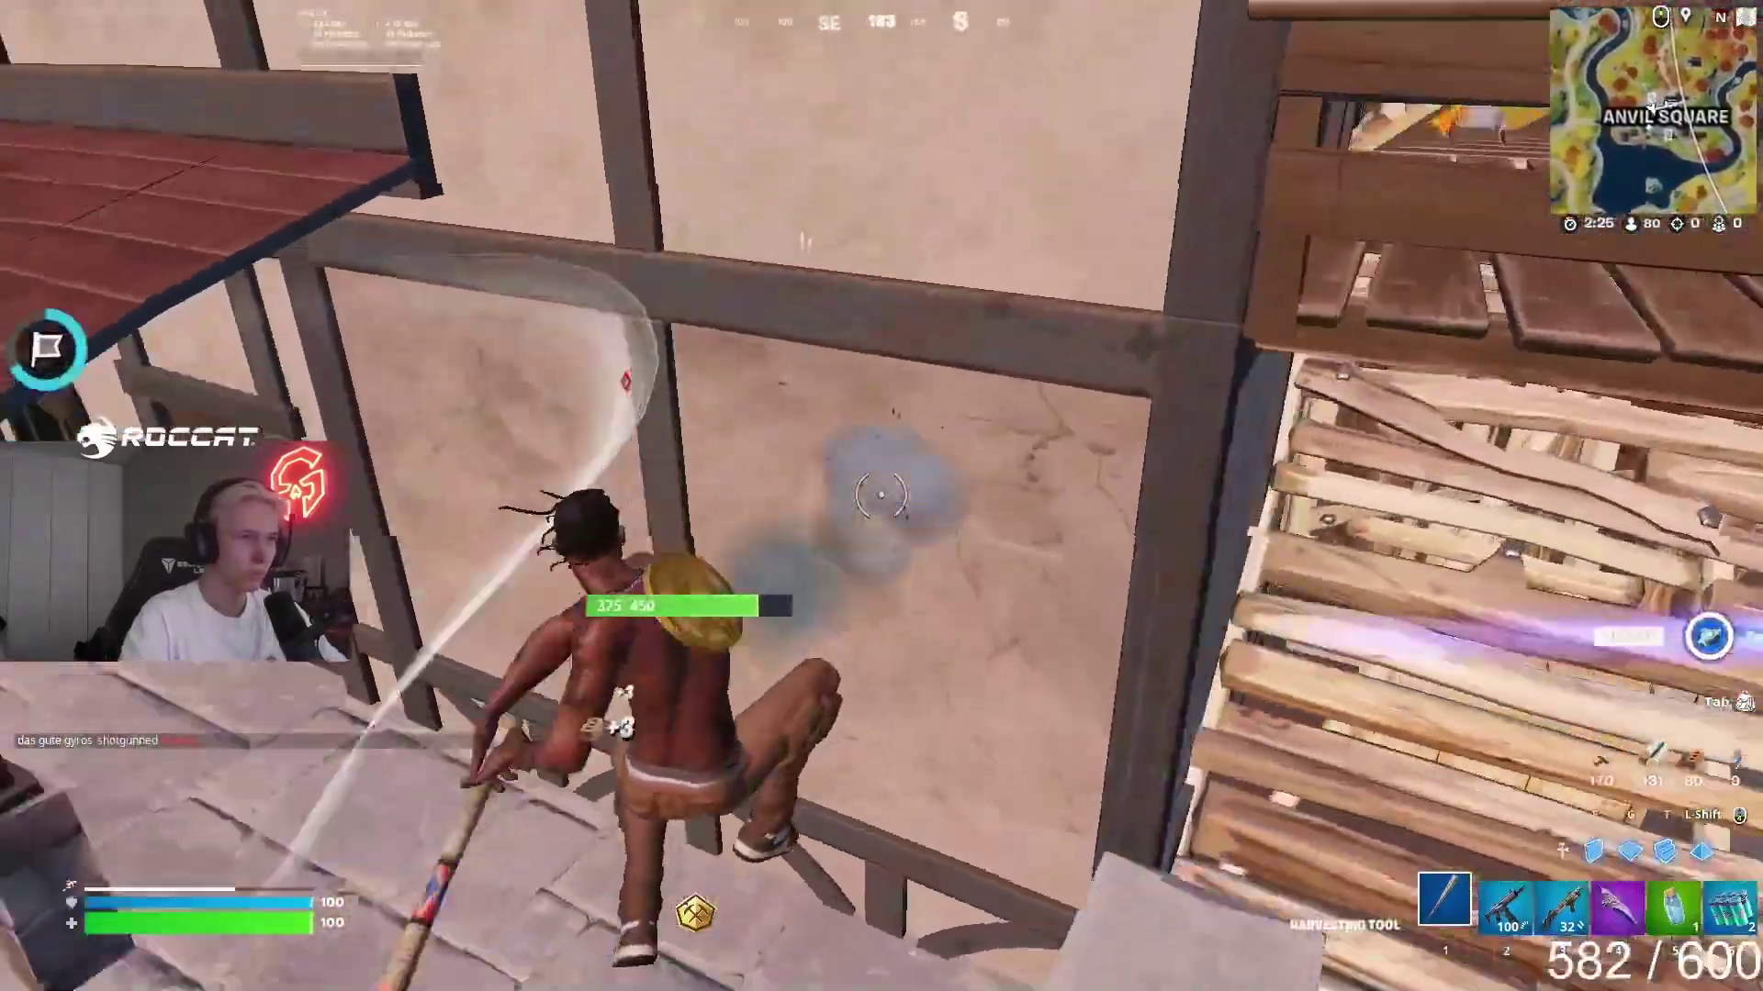
left_click(882, 496)
left_click(882, 495)
left_click(881, 496)
left_click(881, 496)
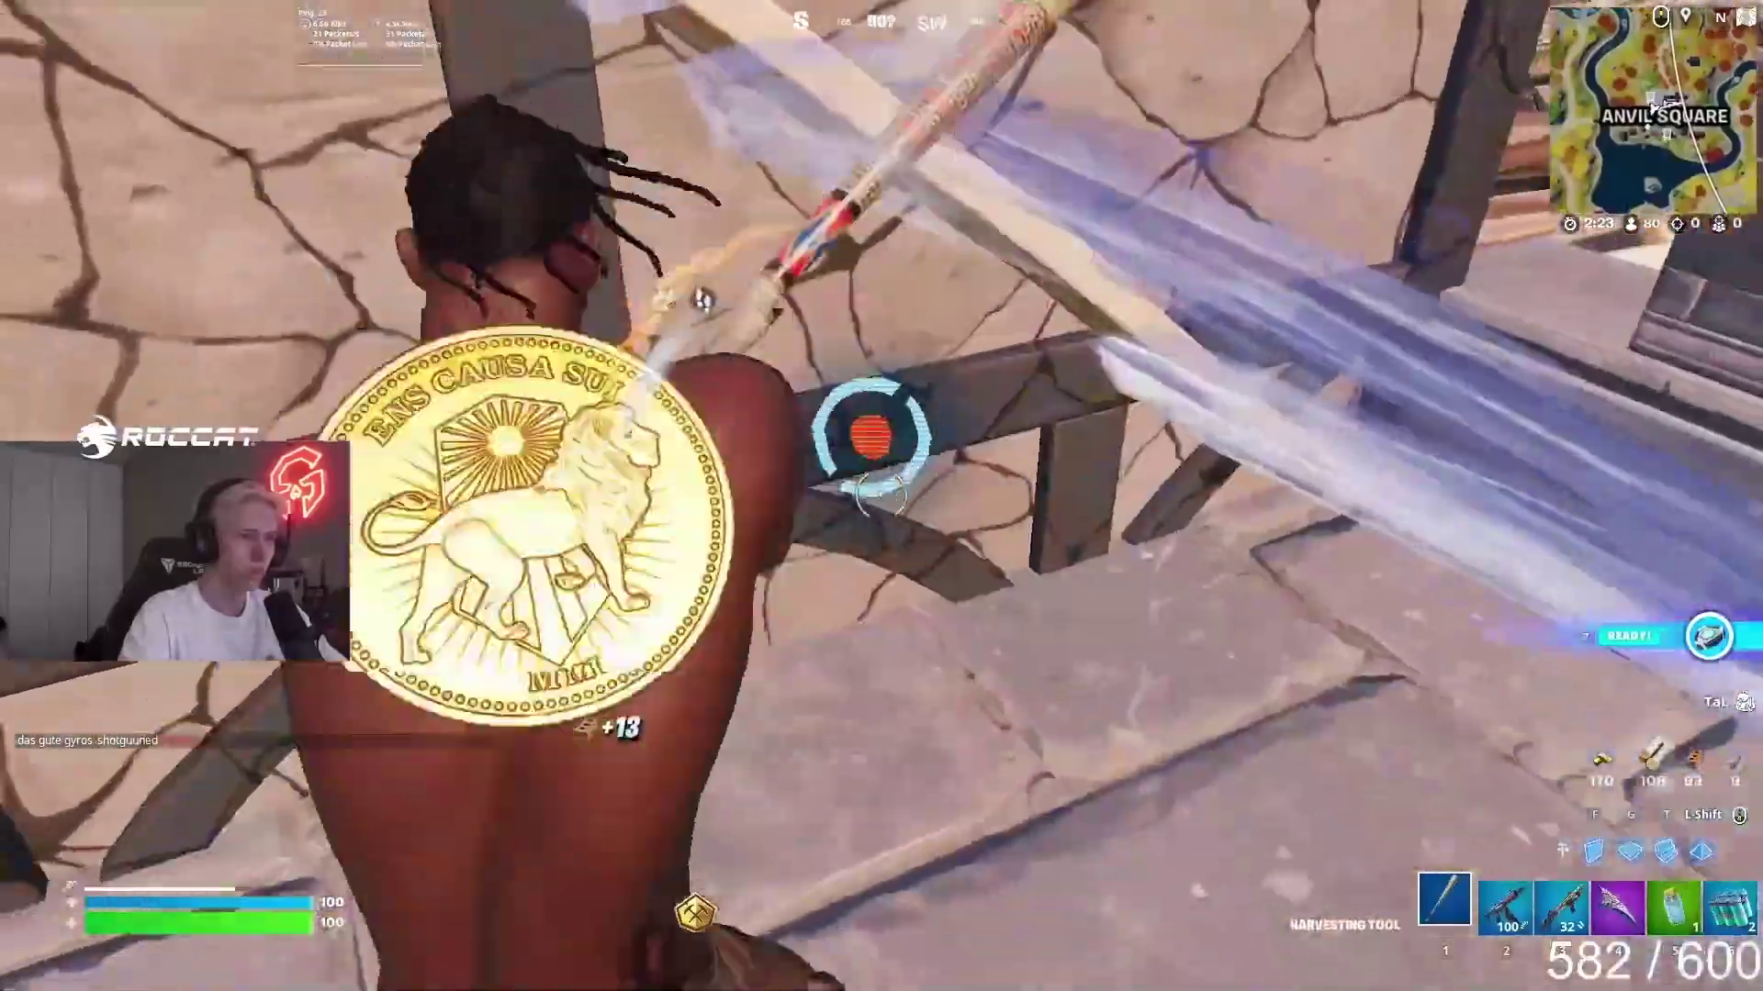
left_click(881, 495)
left_click(882, 495)
left_click(882, 496)
left_click(881, 496)
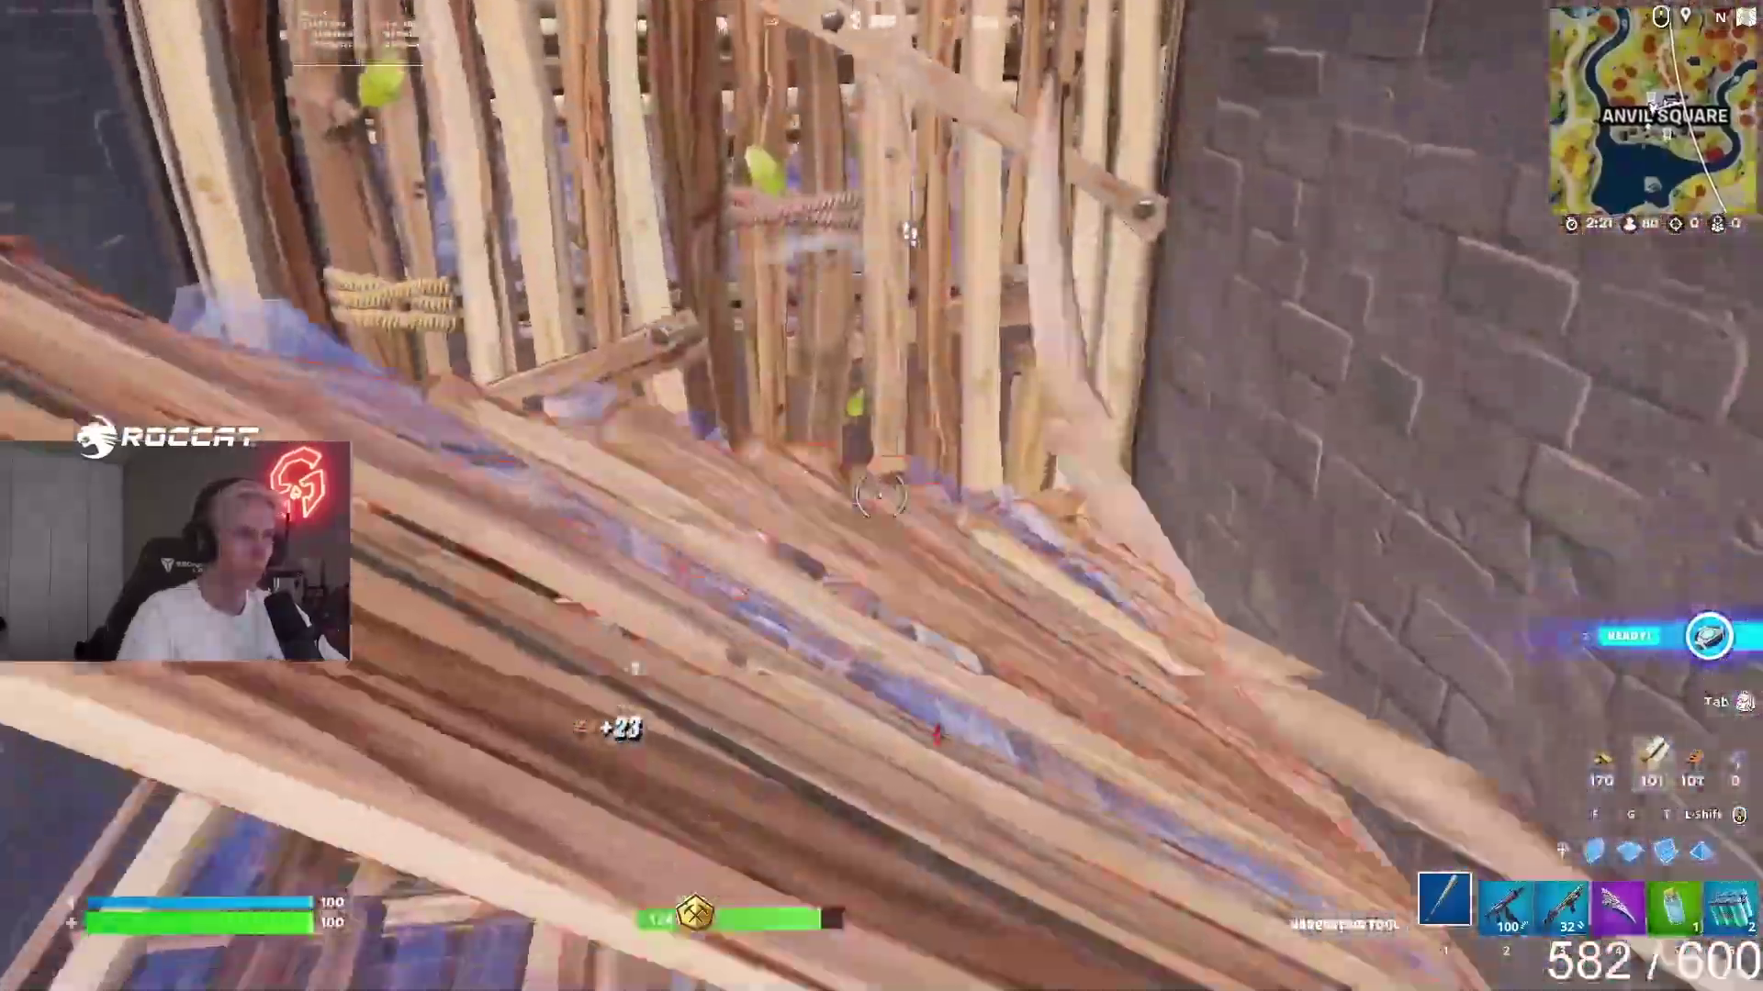
Jump into the wooden structure, keep harvesting, then place a wooden wall.
key("space")
left_click(881, 495)
left_click(881, 495)
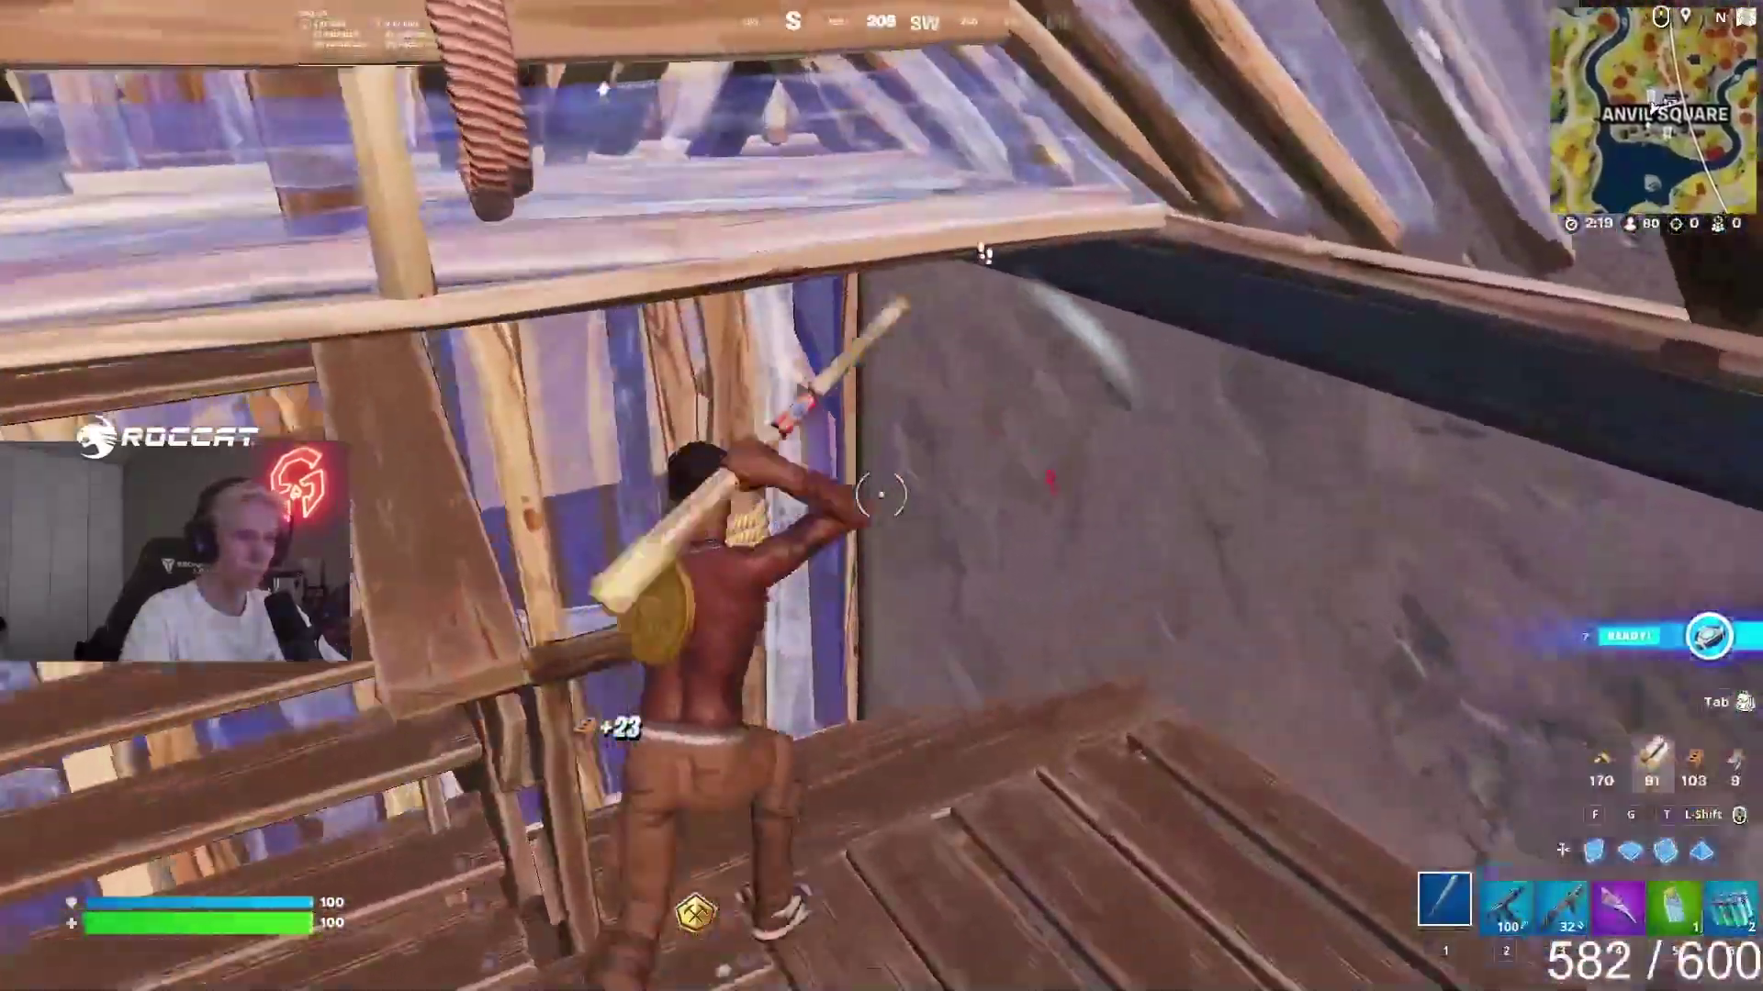
left_click(881, 496)
left_click(881, 495)
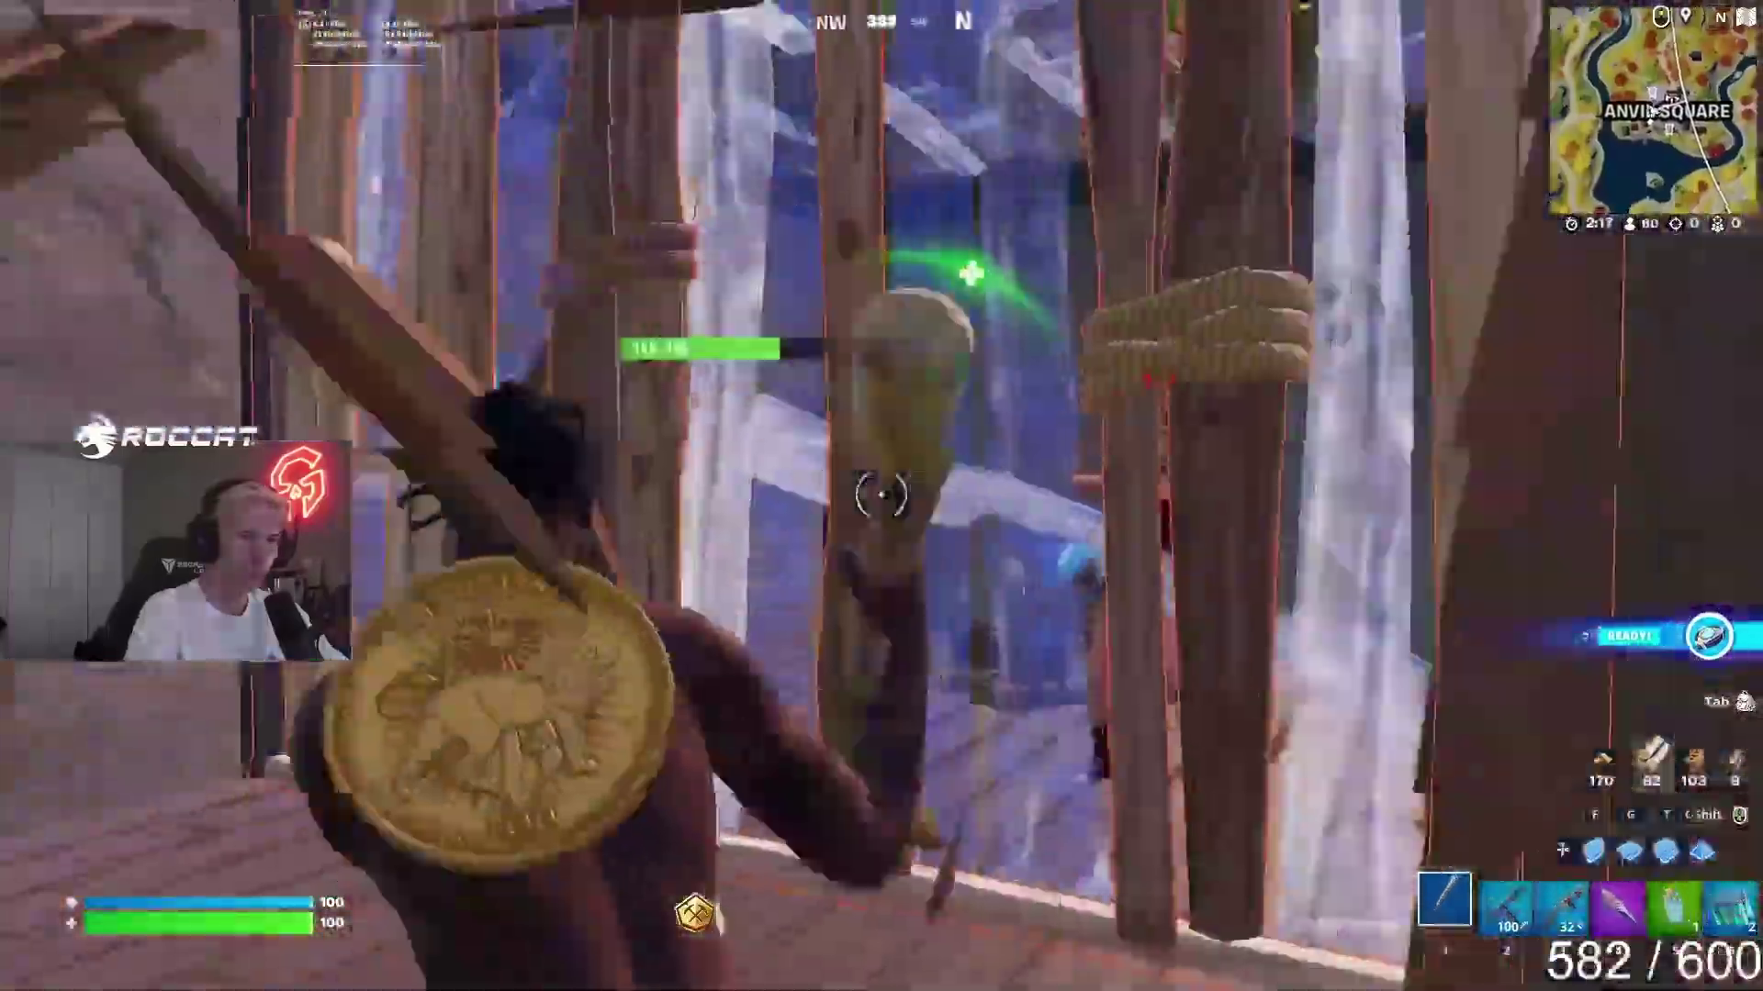
key("3")
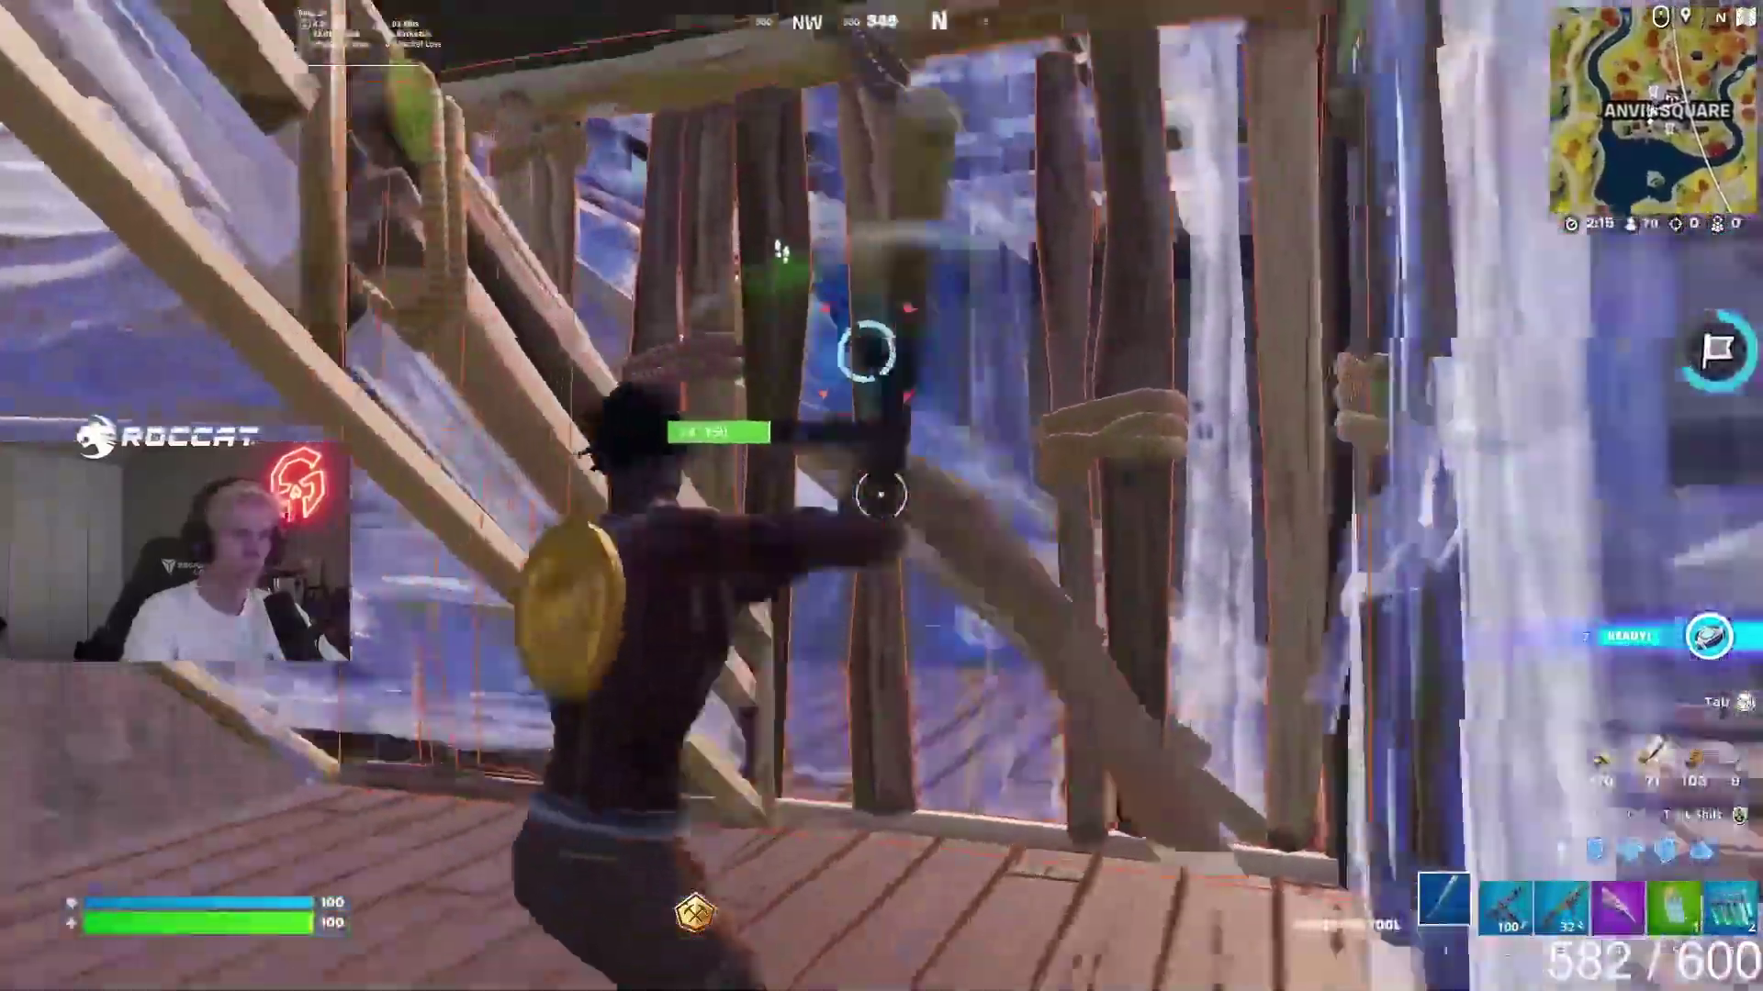
key("f")
left_click(881, 496)
key("2")
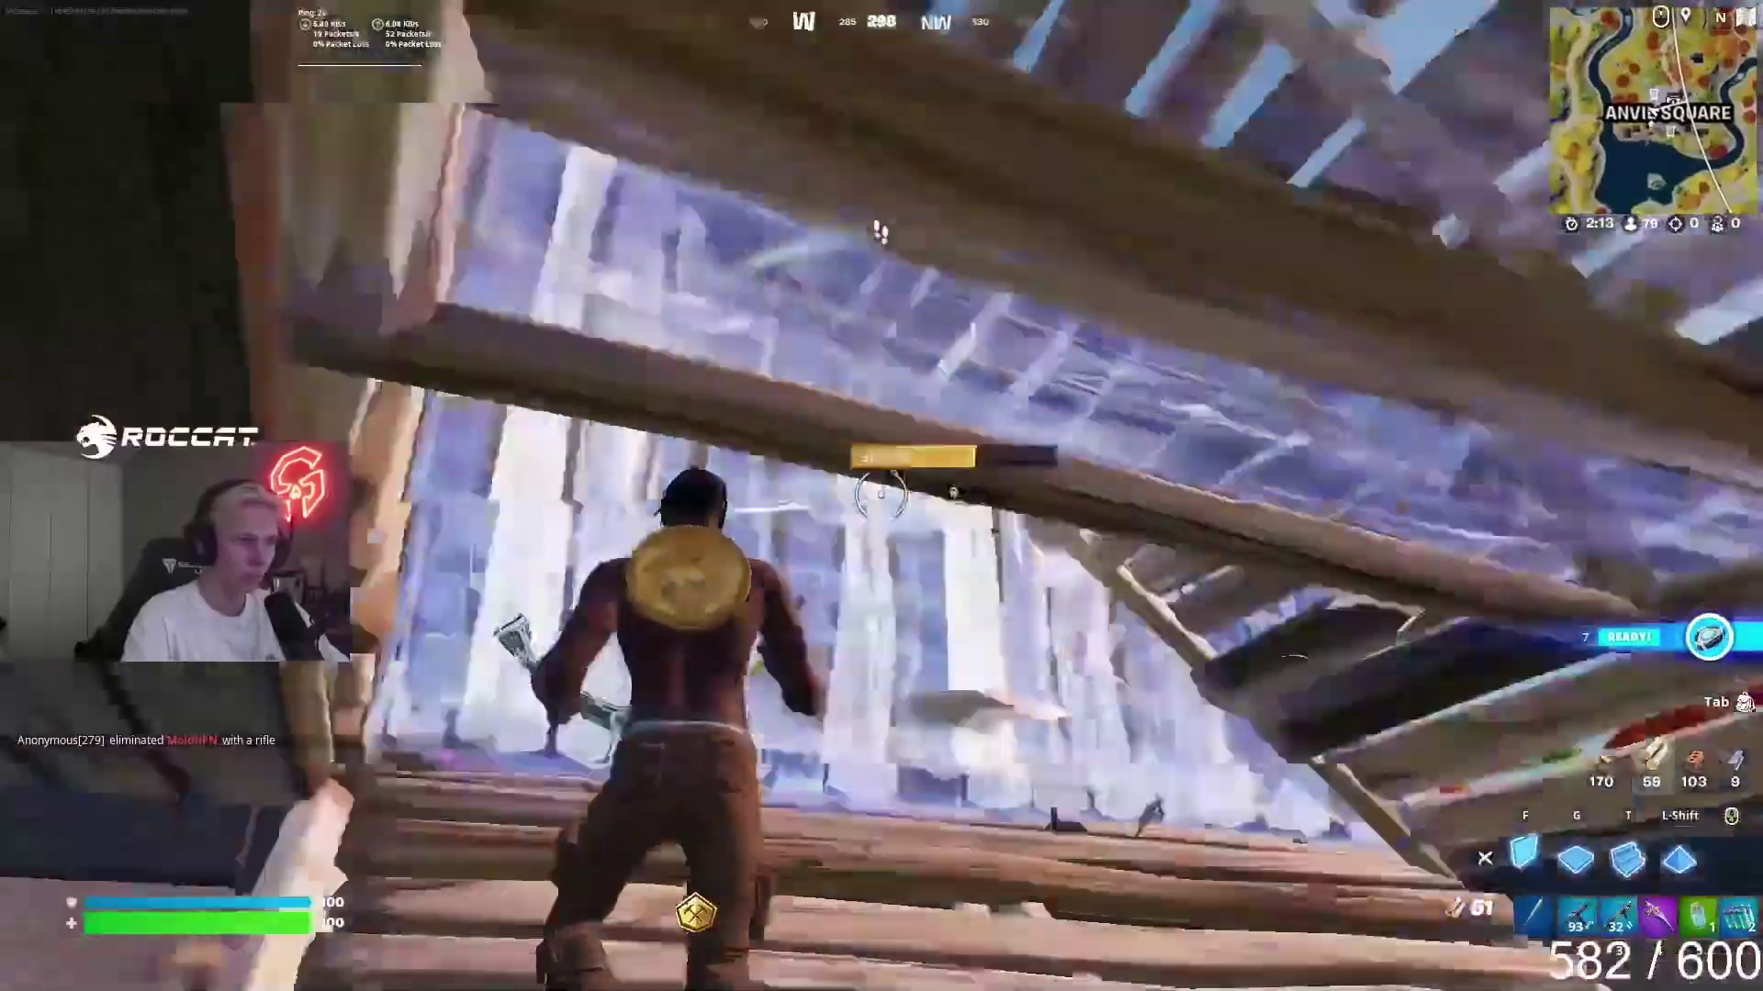